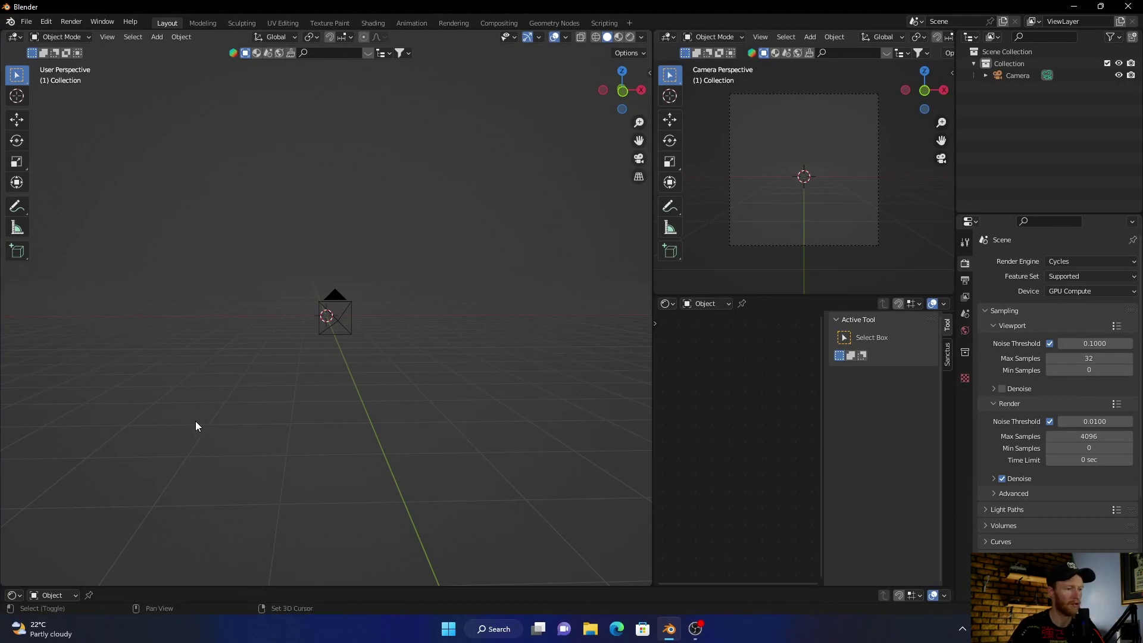
Add a plane and scale it up to form a large ground in front of the camera
{"action": "key", "text": "shift+a"}
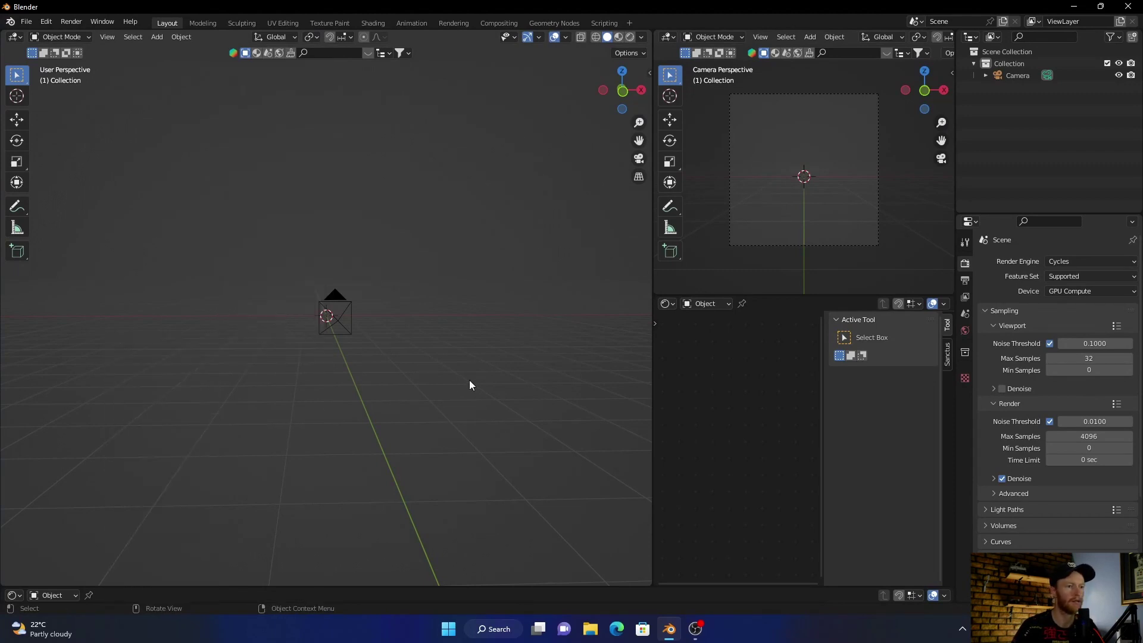
{"action": "left_click", "coordinate": [649, 72]}
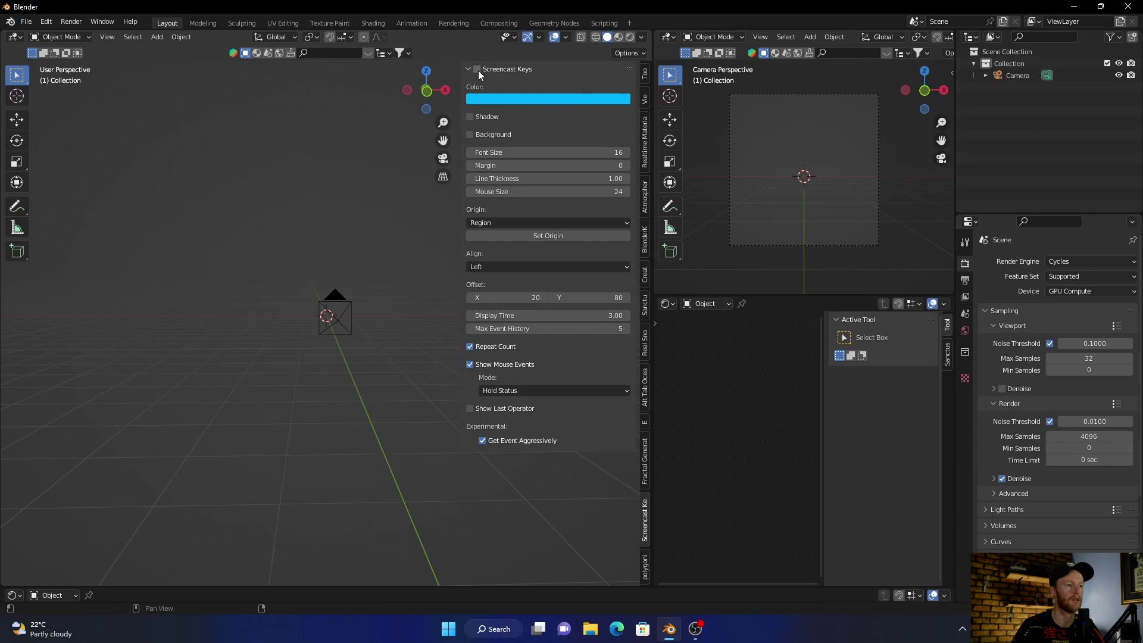
{"action": "left_click_drag", "start_coordinate": [466, 118], "coordinate": [571, 137]}
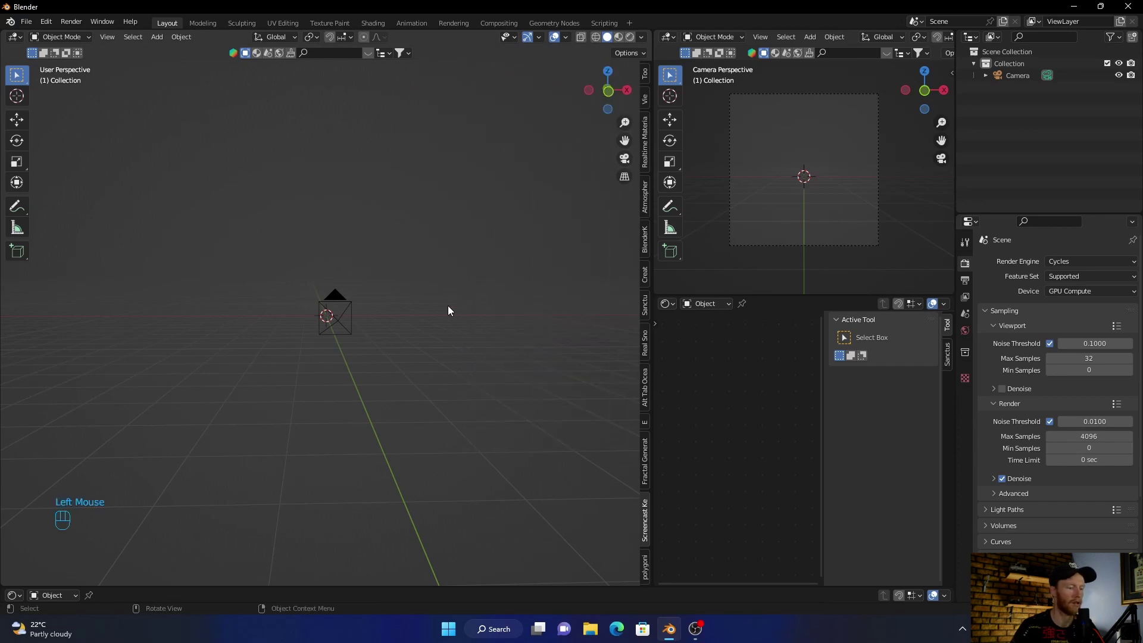
{"action": "key", "text": "shift+a"}
{"action": "mouse_move", "coordinate": [165, 360]}
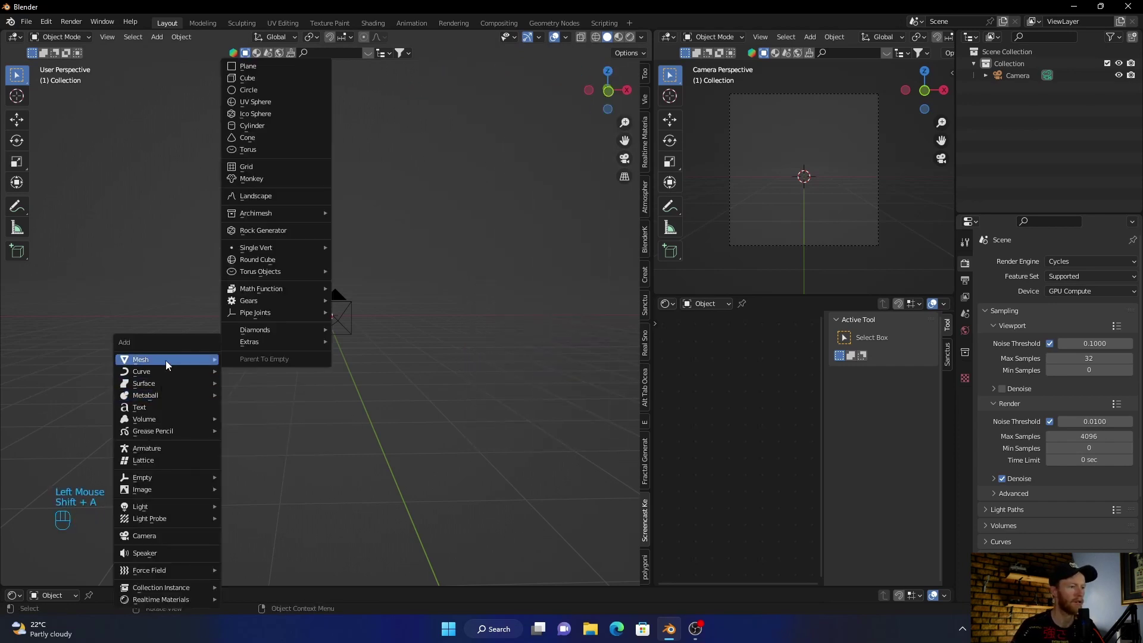
{"action": "left_click", "coordinate": [273, 67]}
{"action": "key", "text": "s"}
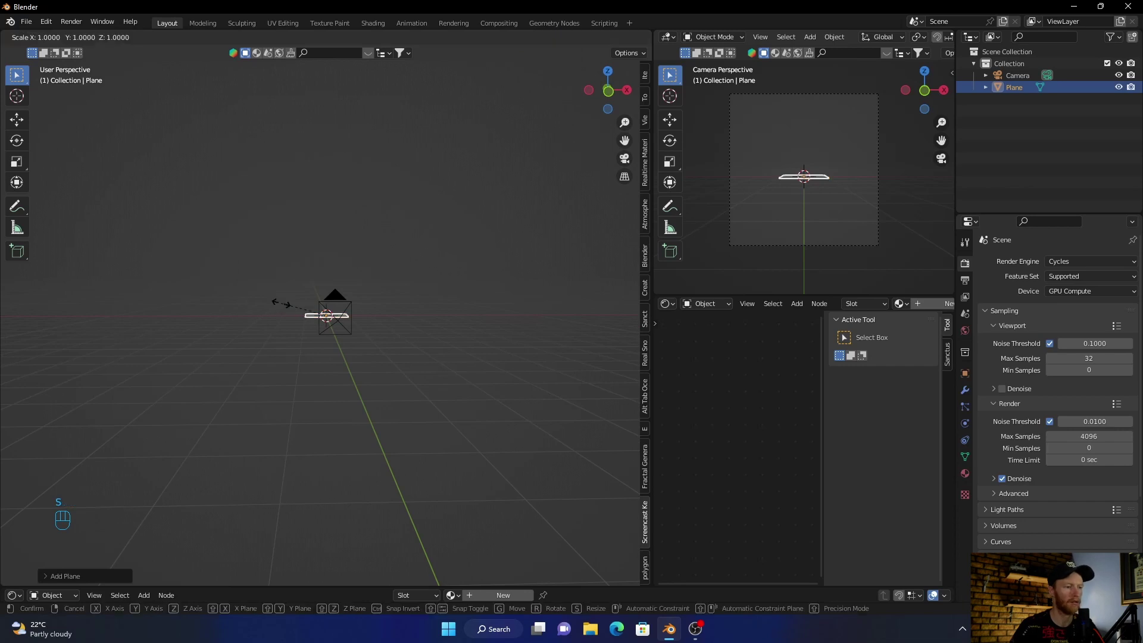
{"action": "left_click", "coordinate": [32, 522]}
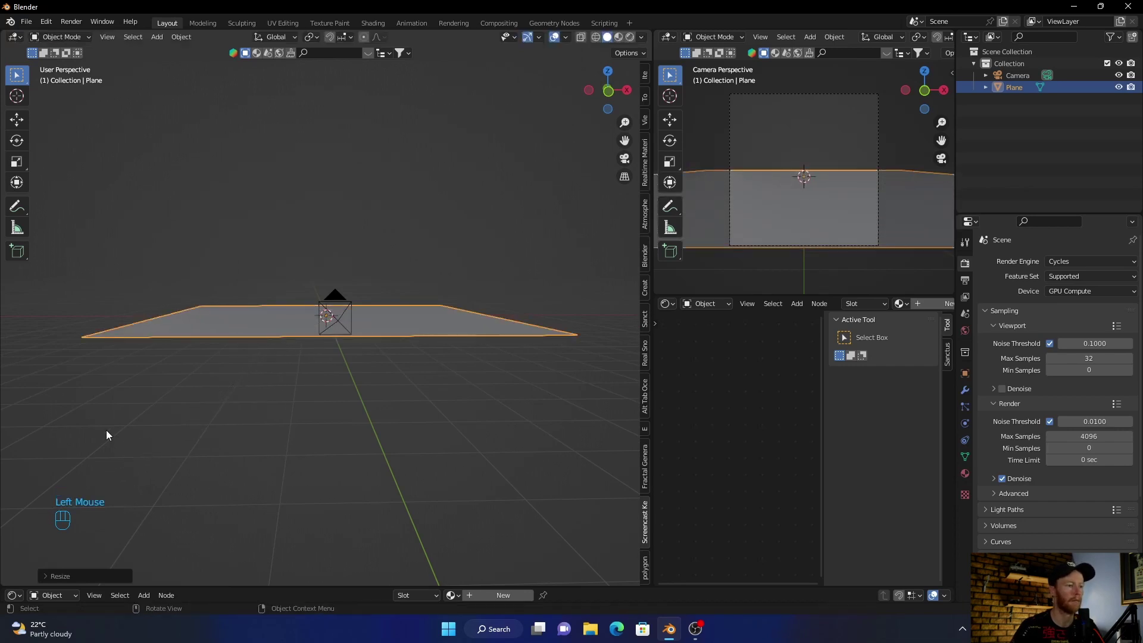
{"action": "left_click", "coordinate": [214, 323]}
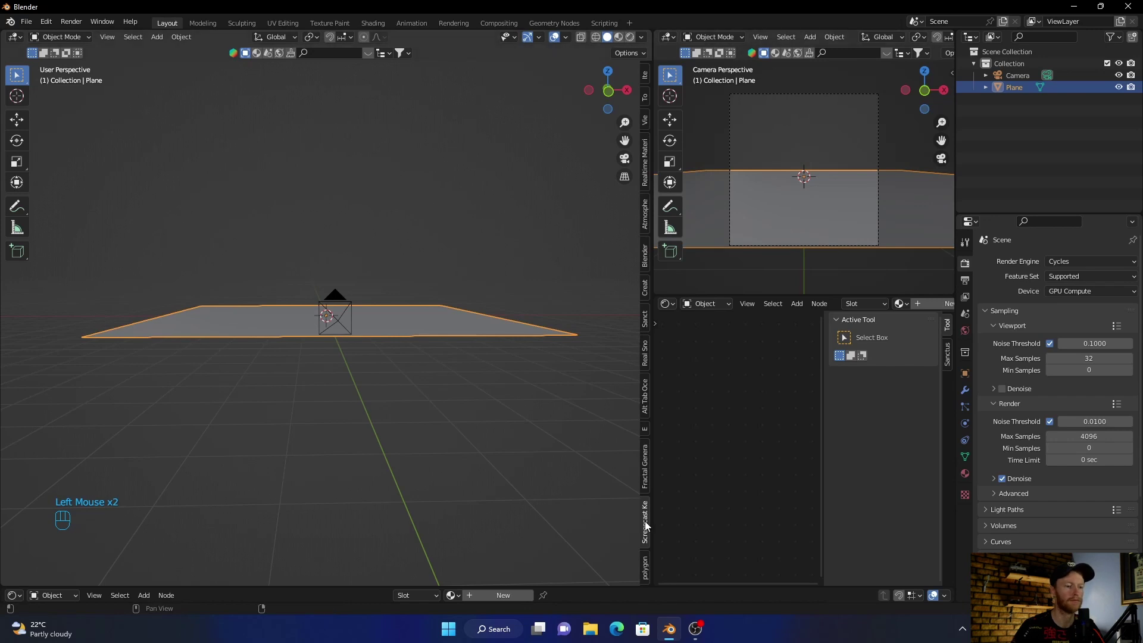
Scatter botaniq's Basic (A) grass over the plane
{"action": "left_click", "coordinate": [643, 569]}
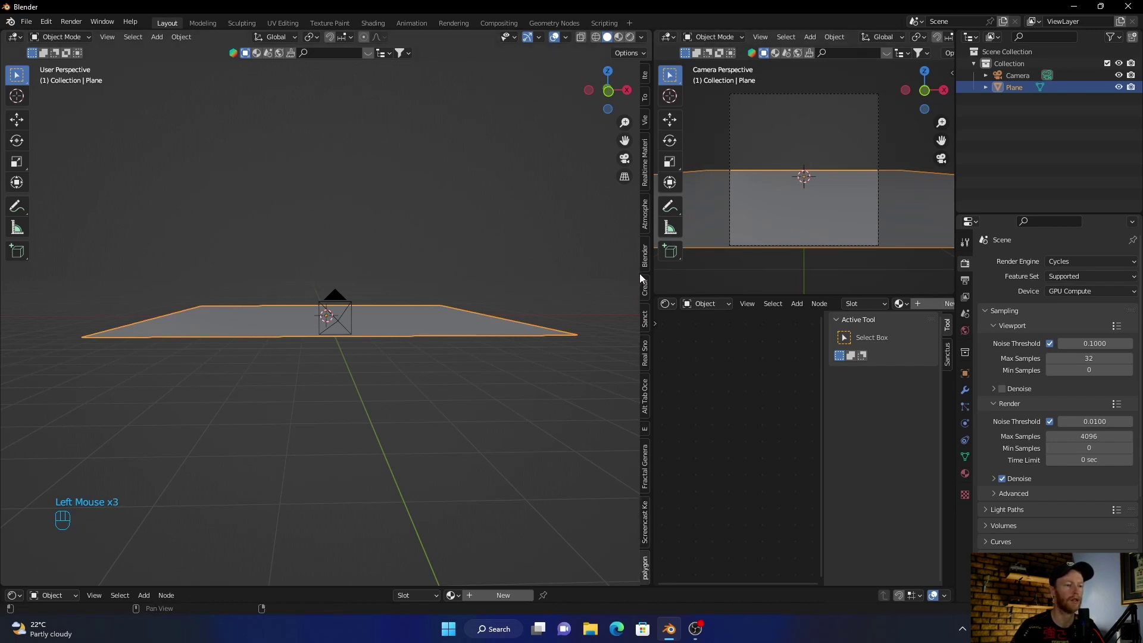
{"action": "left_click_drag", "start_coordinate": [640, 271], "coordinate": [493, 270]}
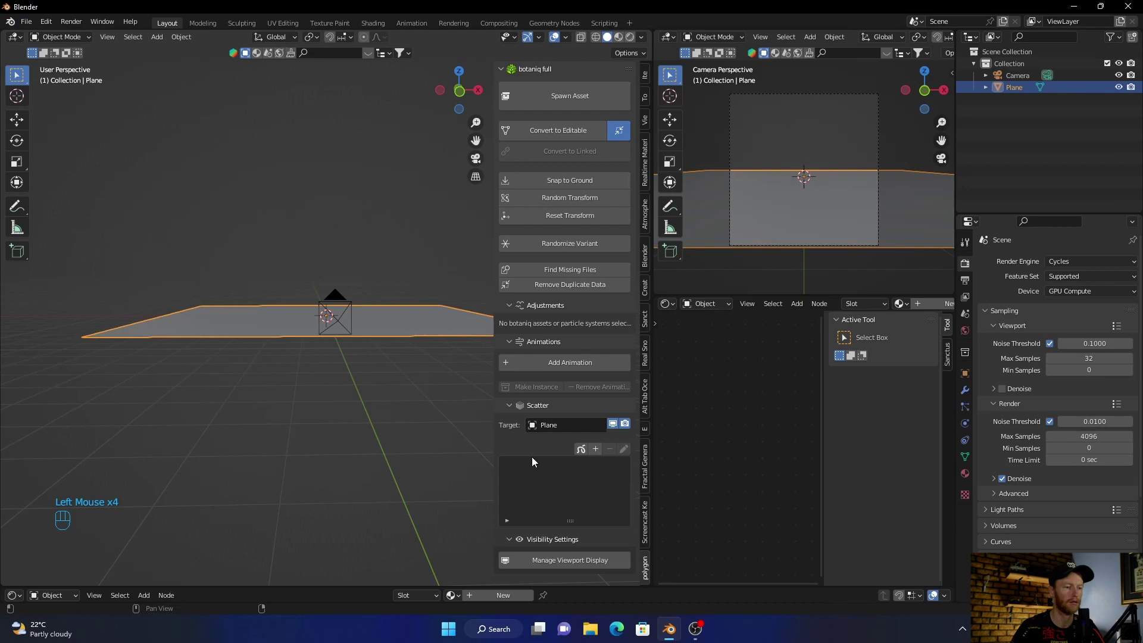
{"action": "left_click", "coordinate": [592, 454]}
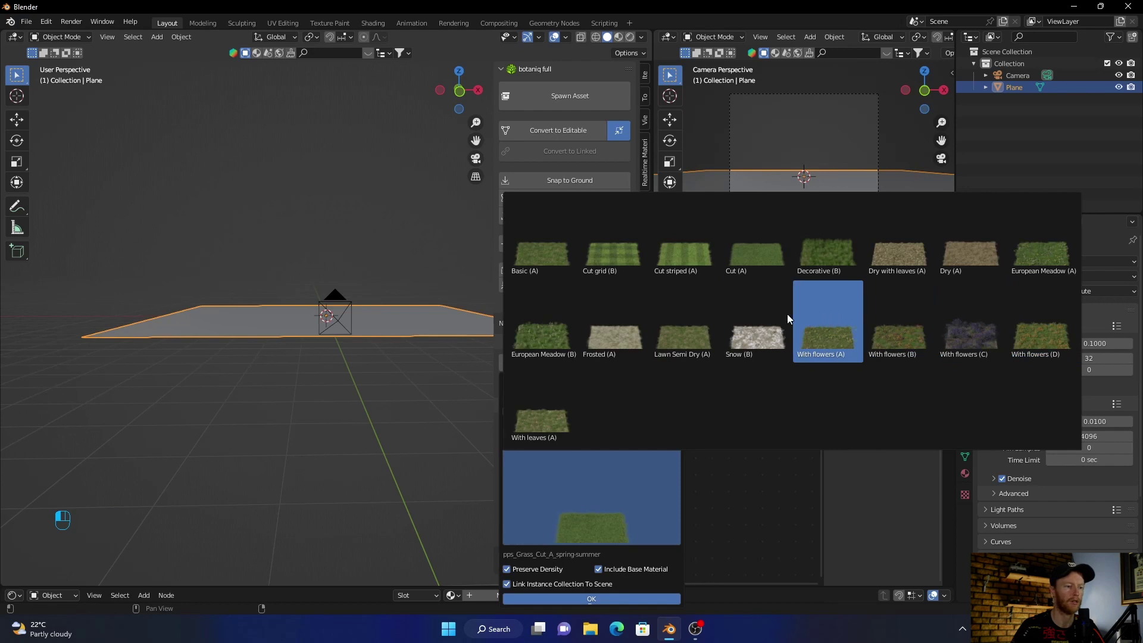
{"action": "left_click", "coordinate": [545, 253]}
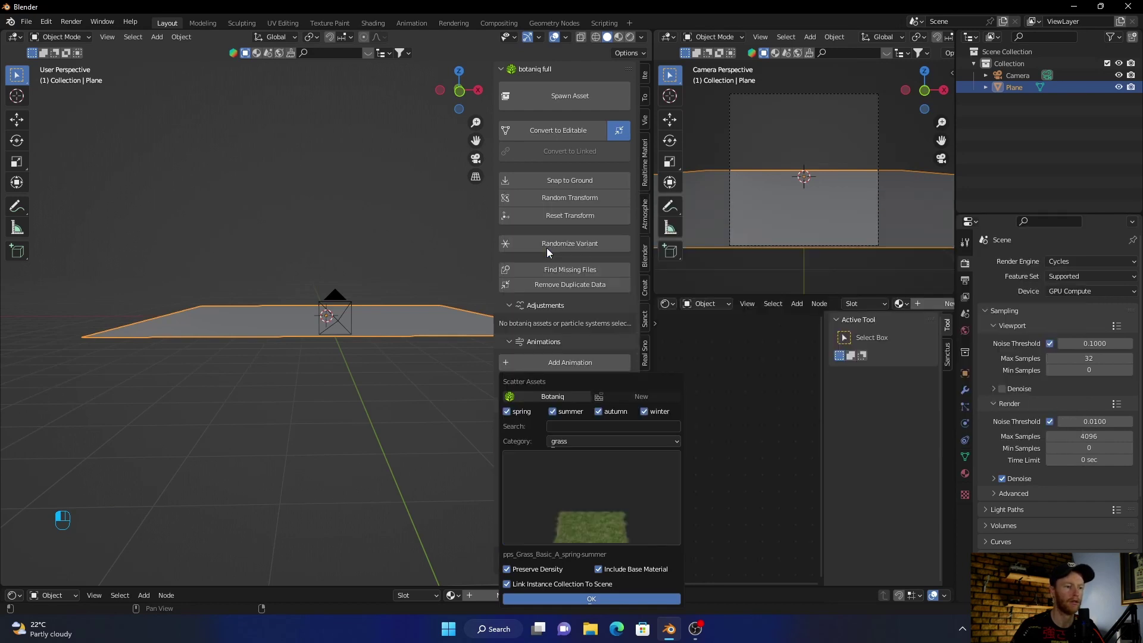
{"action": "left_click", "coordinate": [568, 598]}
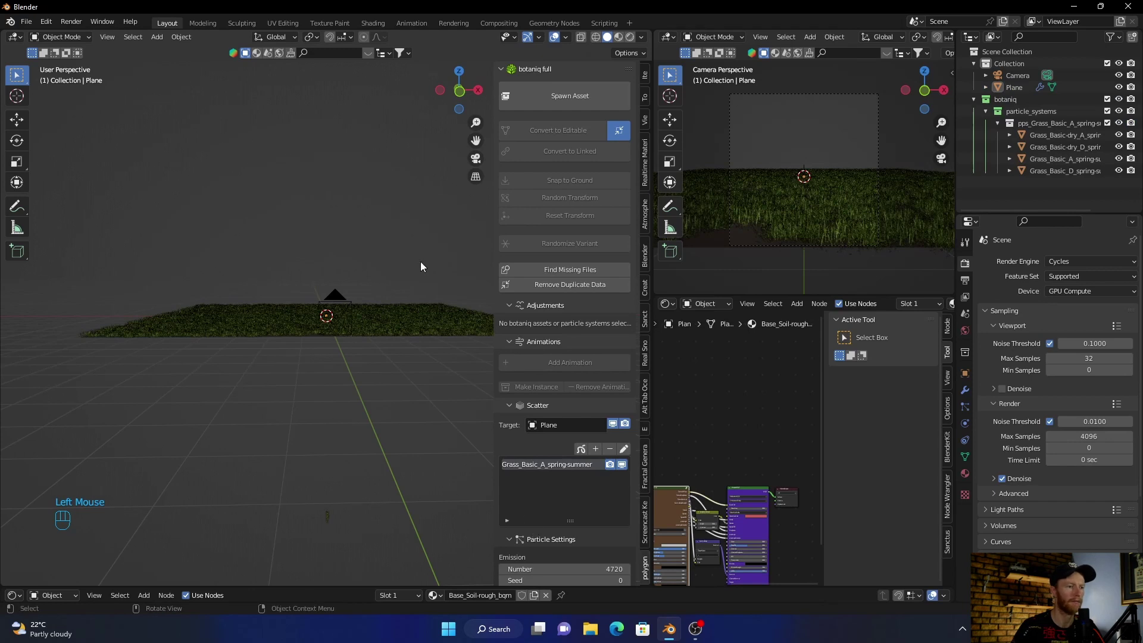
Look through the camera and raise the grass particle scale to 2.040
{"action": "left_click", "coordinate": [475, 159]}
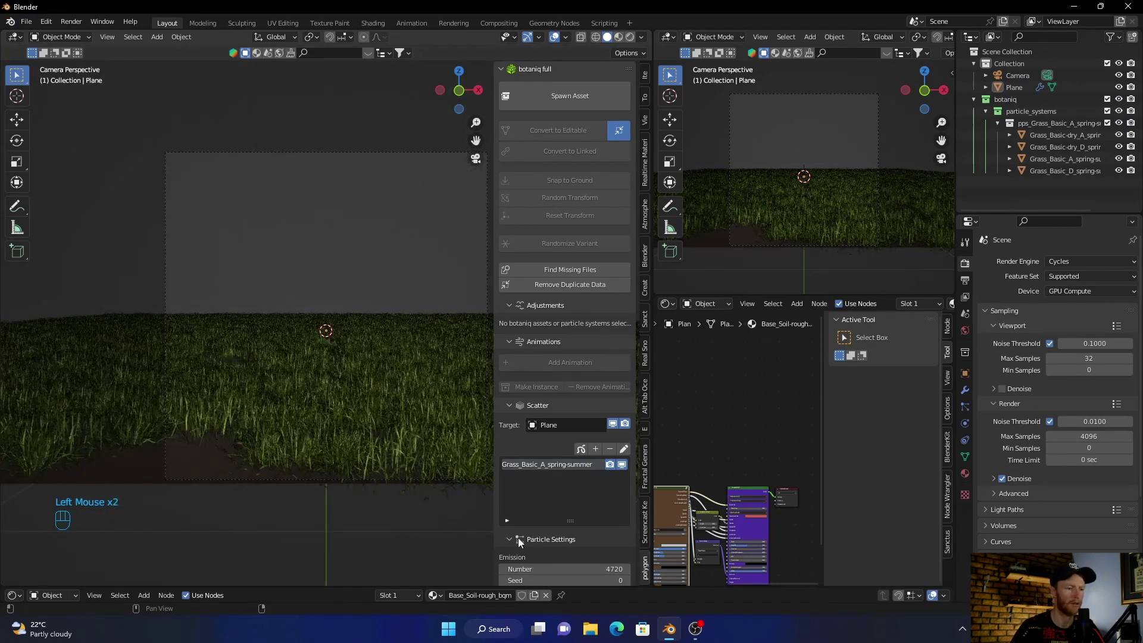
{"action": "scroll", "coordinate": [538, 536], "scroll_direction": "down", "scroll_amount": 2}
{"action": "left_click_drag", "start_coordinate": [537, 535], "coordinate": [603, 536]}
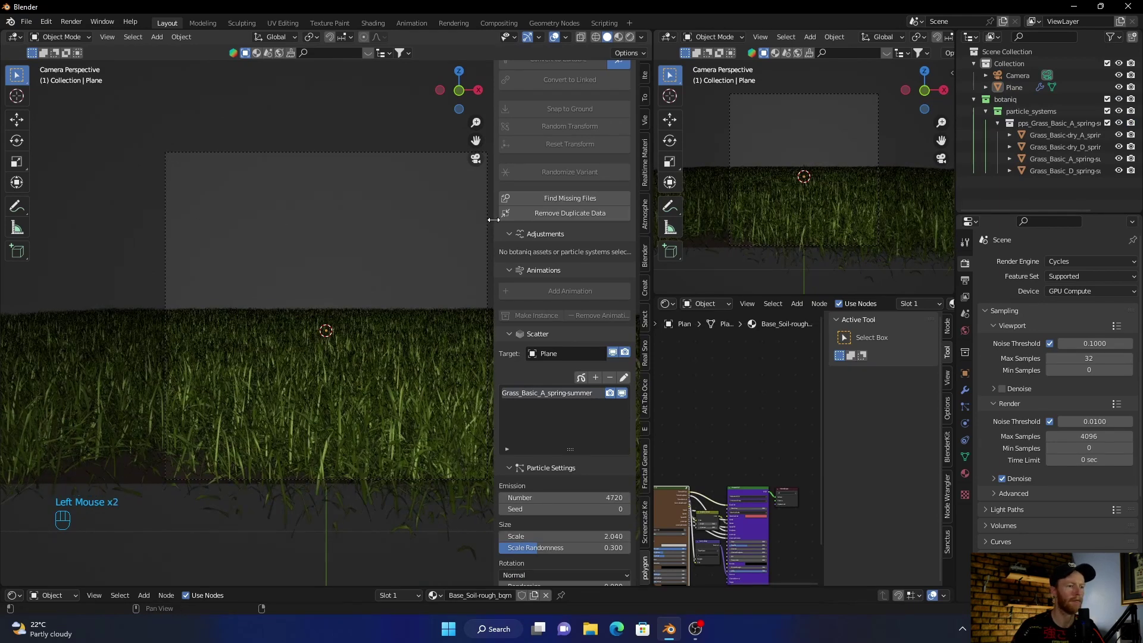
{"action": "left_click_drag", "start_coordinate": [492, 220], "coordinate": [595, 226]}
Set the world background colour to black
{"action": "left_click", "coordinate": [965, 330]}
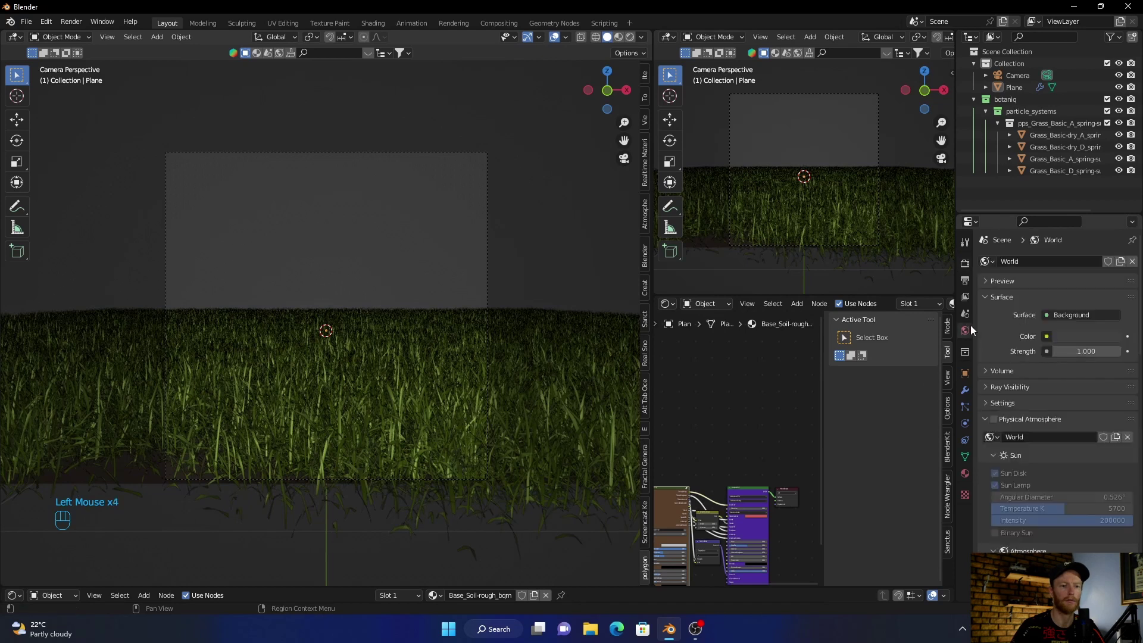
{"action": "left_click", "coordinate": [1073, 338]}
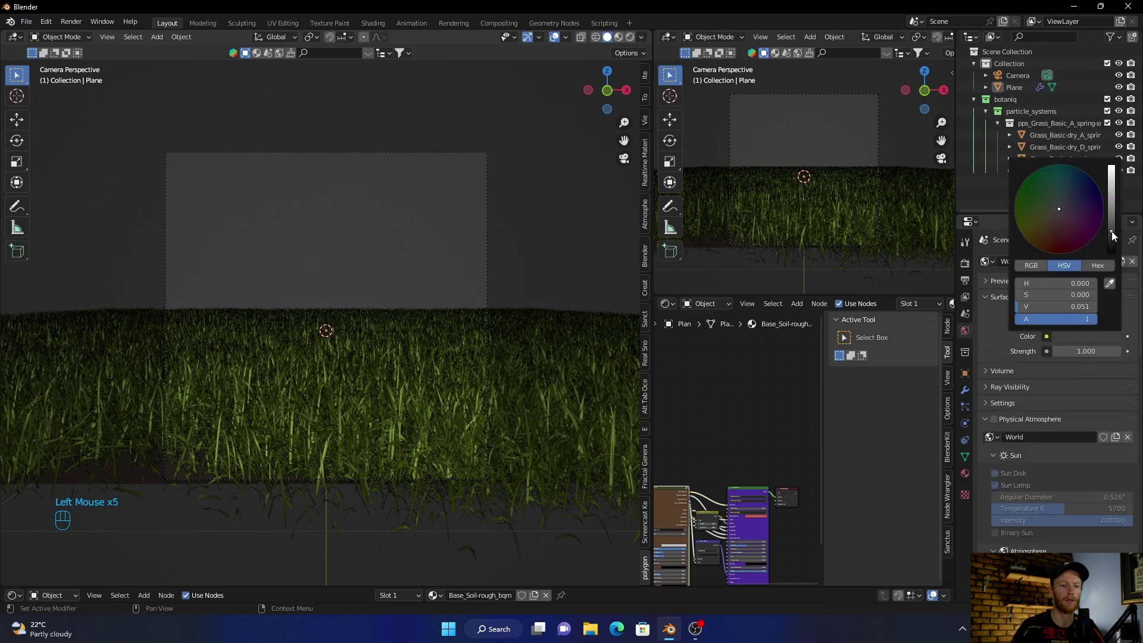
{"action": "left_click_drag", "start_coordinate": [1112, 236], "coordinate": [1111, 253]}
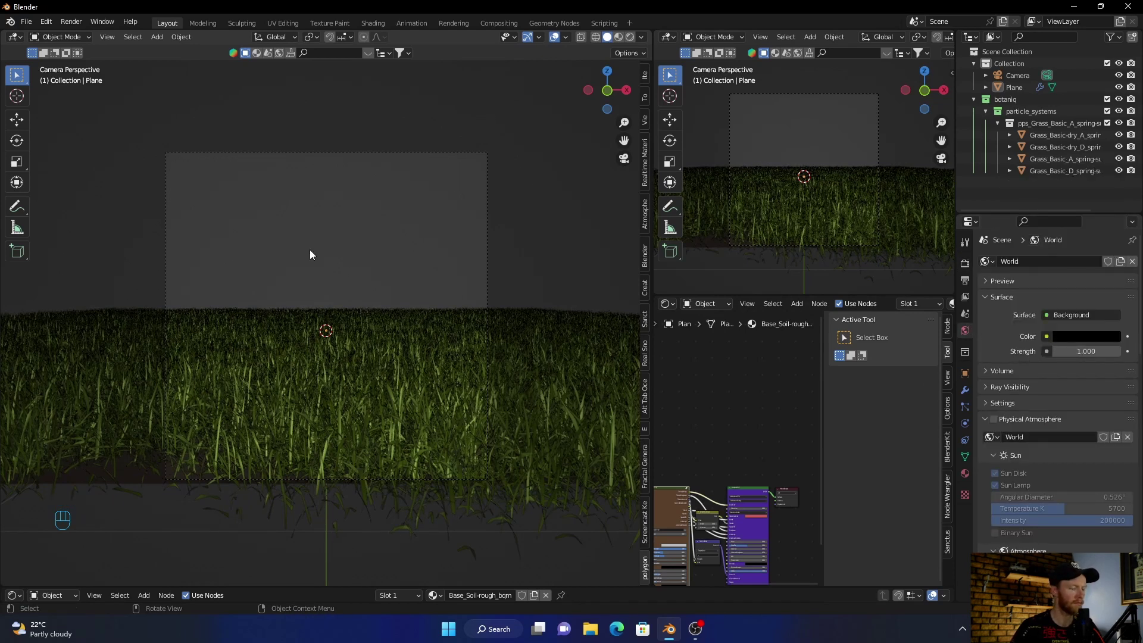
{"action": "scroll", "coordinate": [351, 249], "scroll_direction": "up", "scroll_amount": 2}
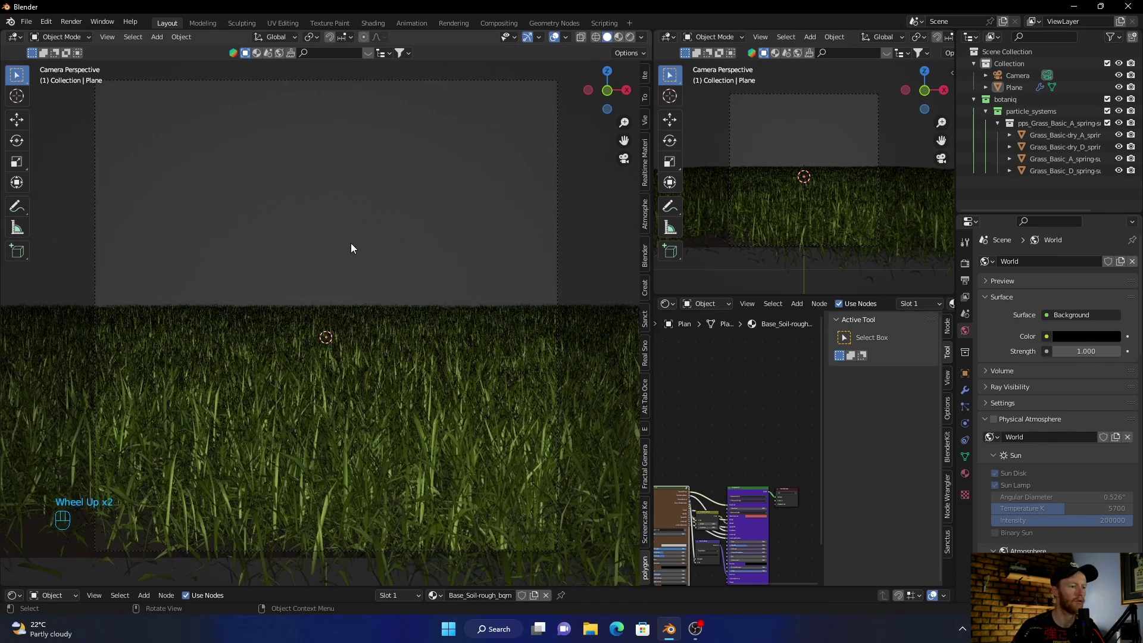
Add a cylinder and shrink it twice to a slender size, checked from the top view
{"action": "key", "text": "shift+a"}
{"action": "mouse_move", "coordinate": [351, 243]}
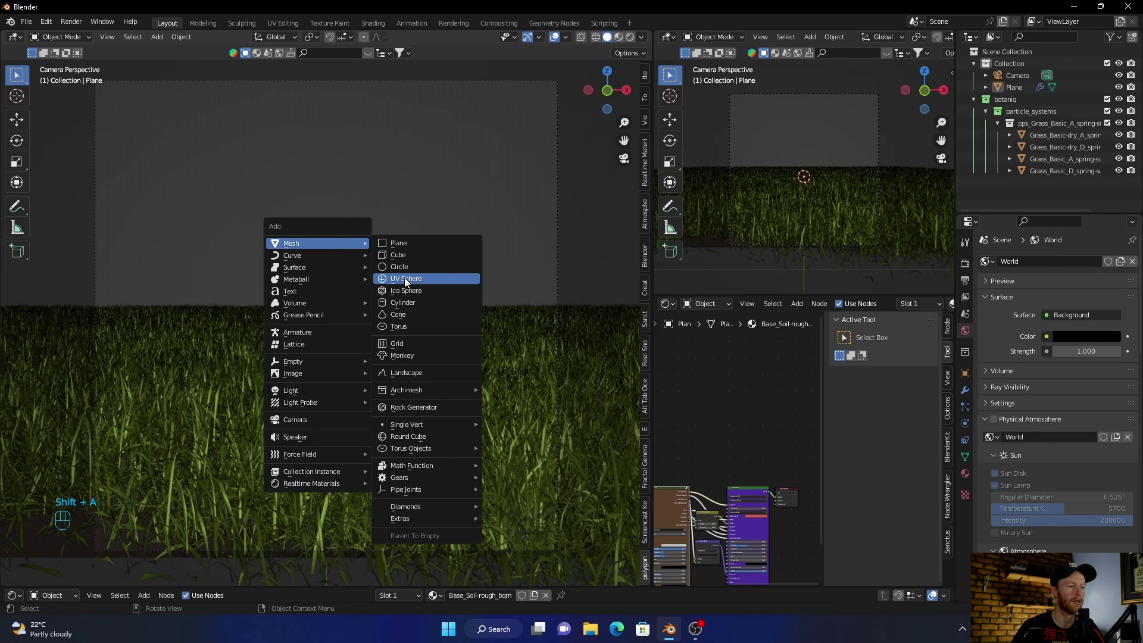
{"action": "left_click", "coordinate": [402, 301]}
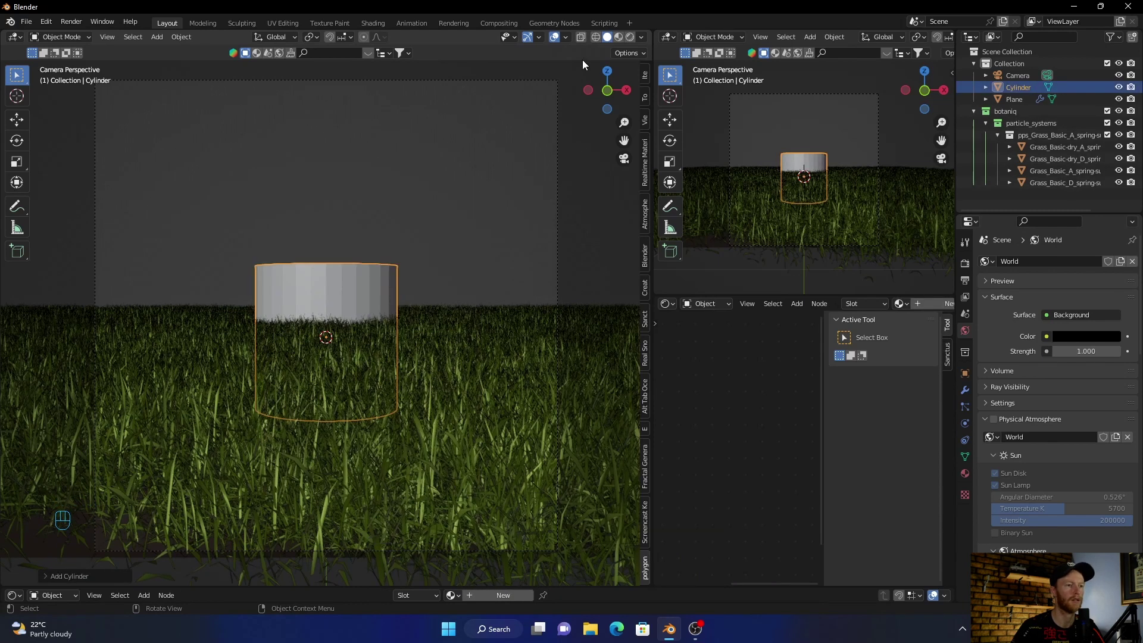
{"action": "left_click", "coordinate": [607, 72]}
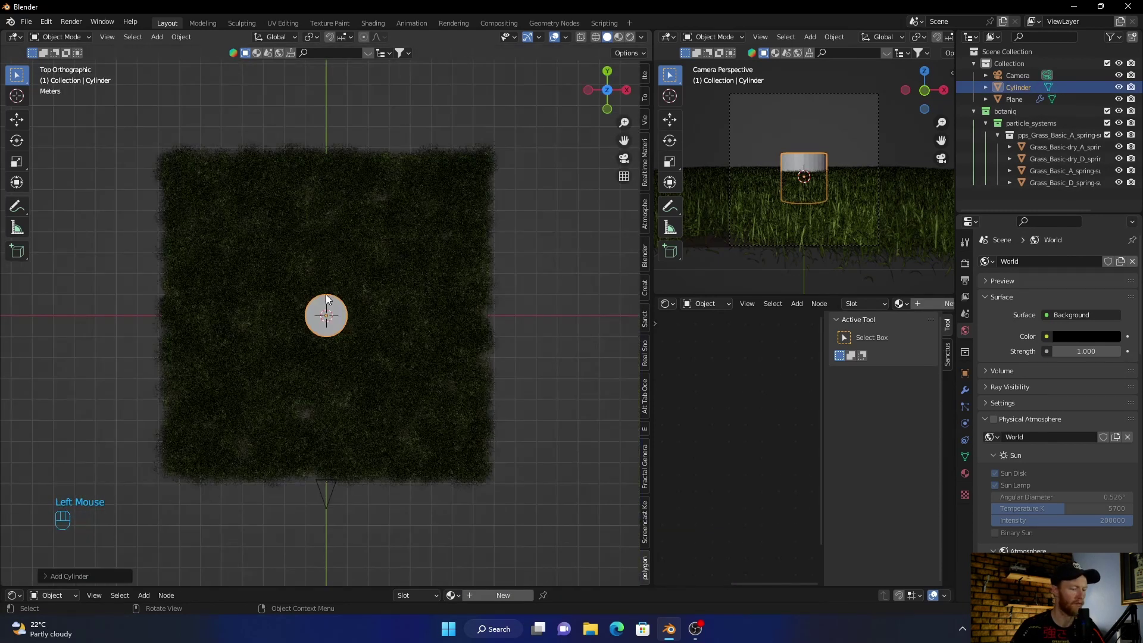
{"action": "key", "text": "s"}
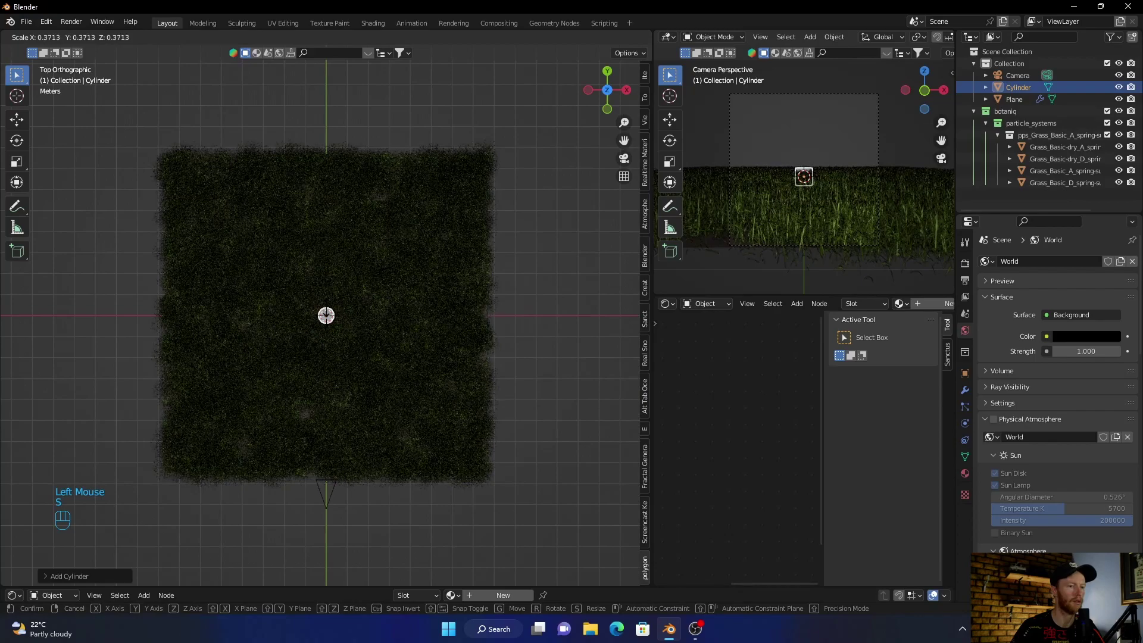
{"action": "left_click", "coordinate": [325, 323]}
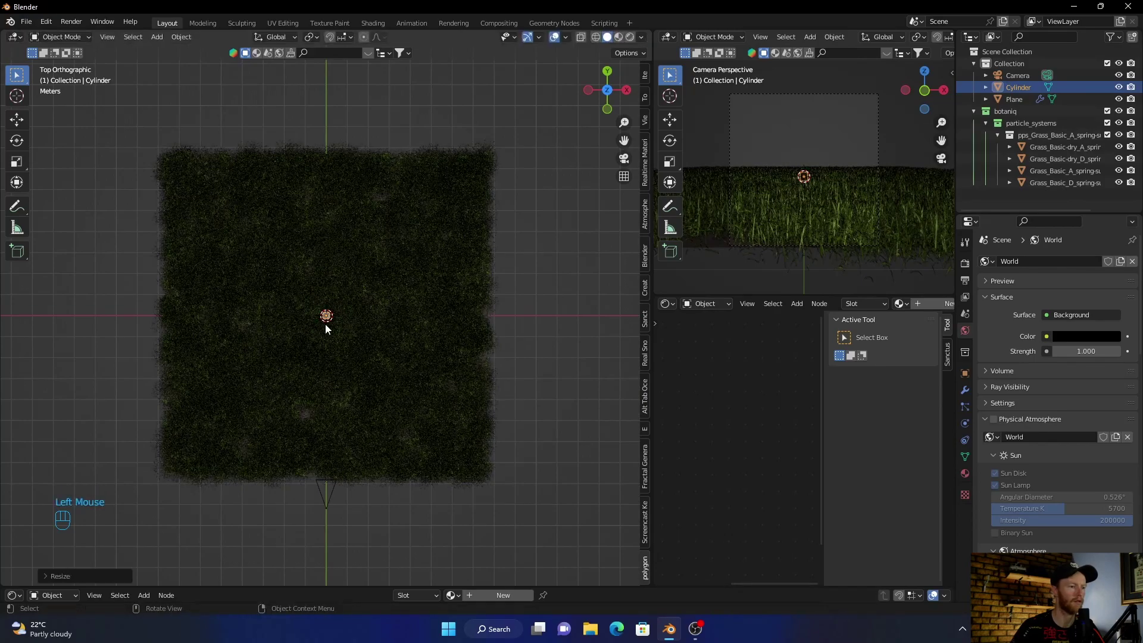
{"action": "scroll", "coordinate": [318, 359], "scroll_direction": "up", "scroll_amount": 8}
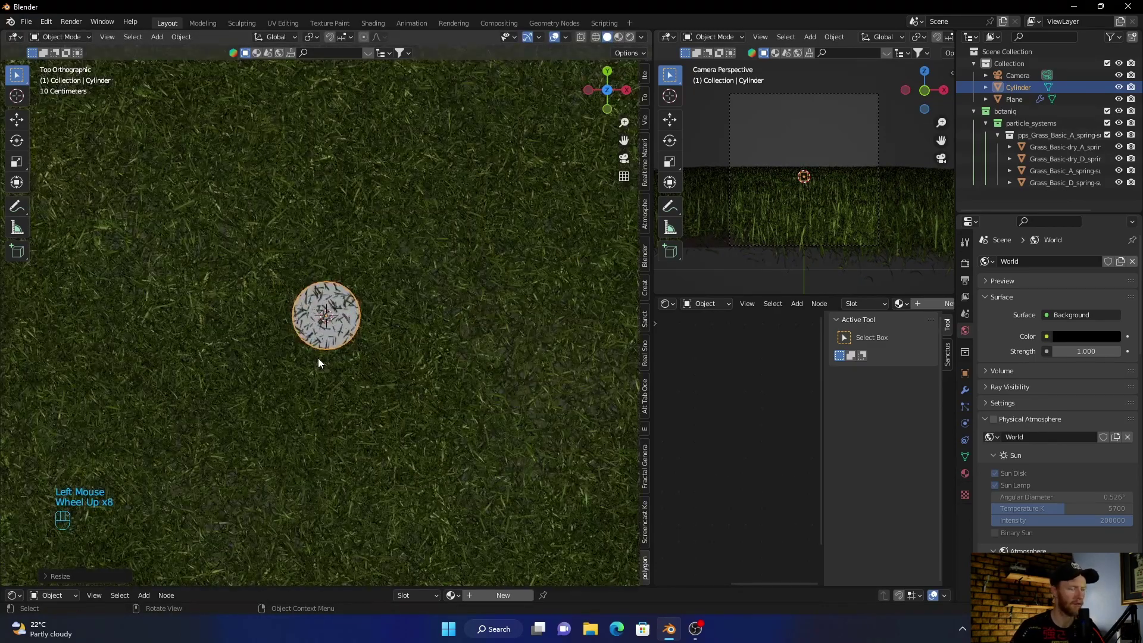
{"action": "key", "text": "s"}
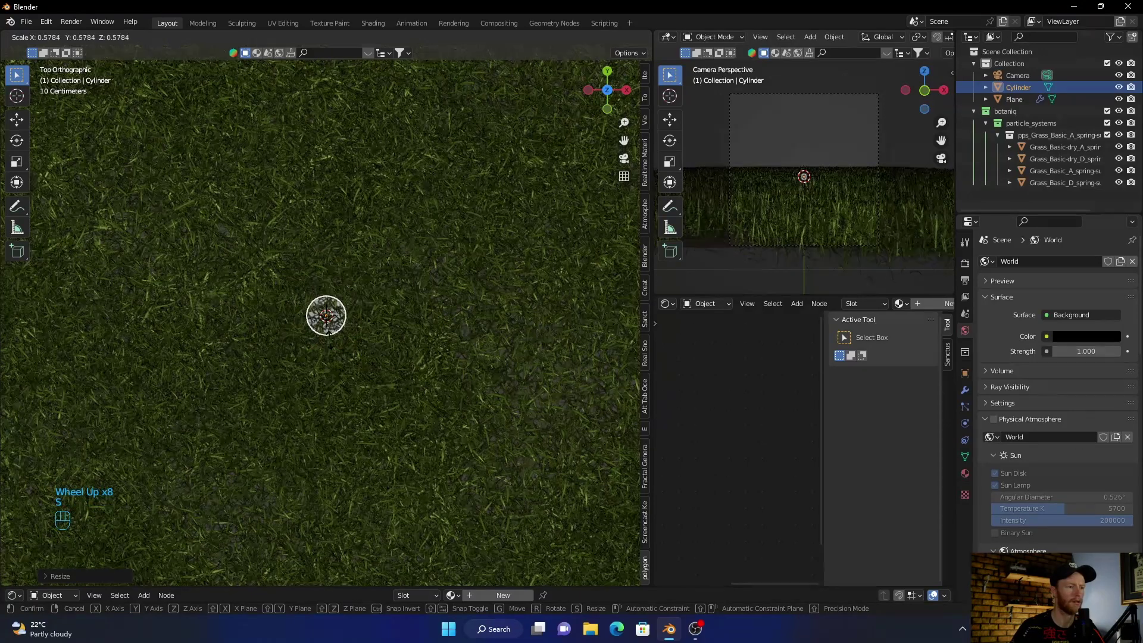
{"action": "left_click", "coordinate": [331, 344]}
Stretch the cylinder along Z into a tall pole from the side view
{"action": "left_click", "coordinate": [626, 90]}
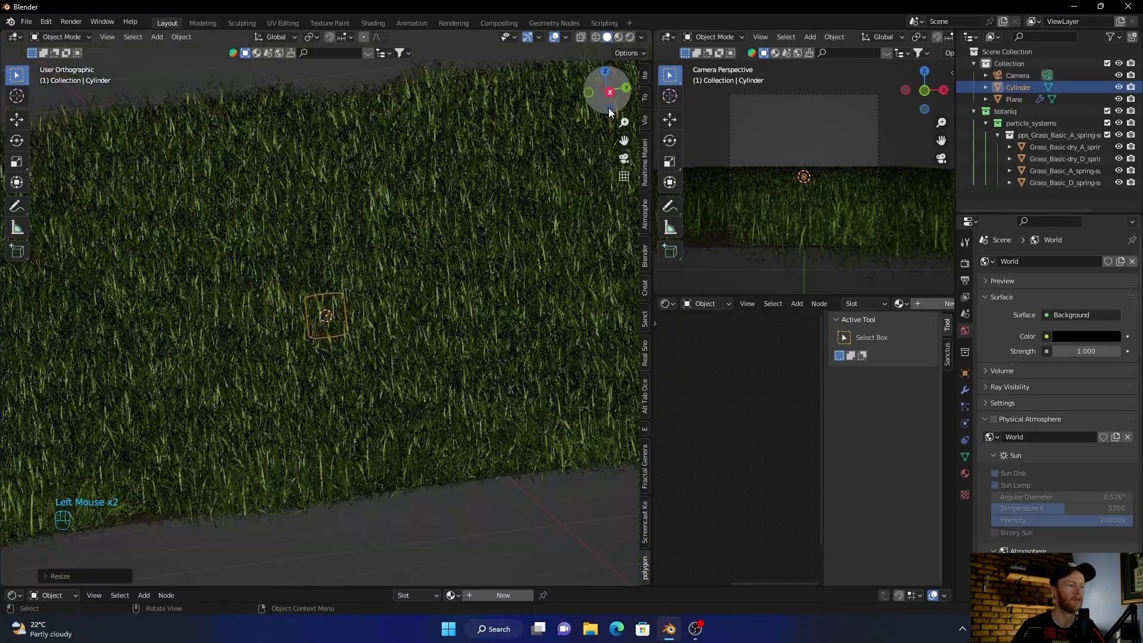
{"action": "left_click", "coordinate": [17, 162]}
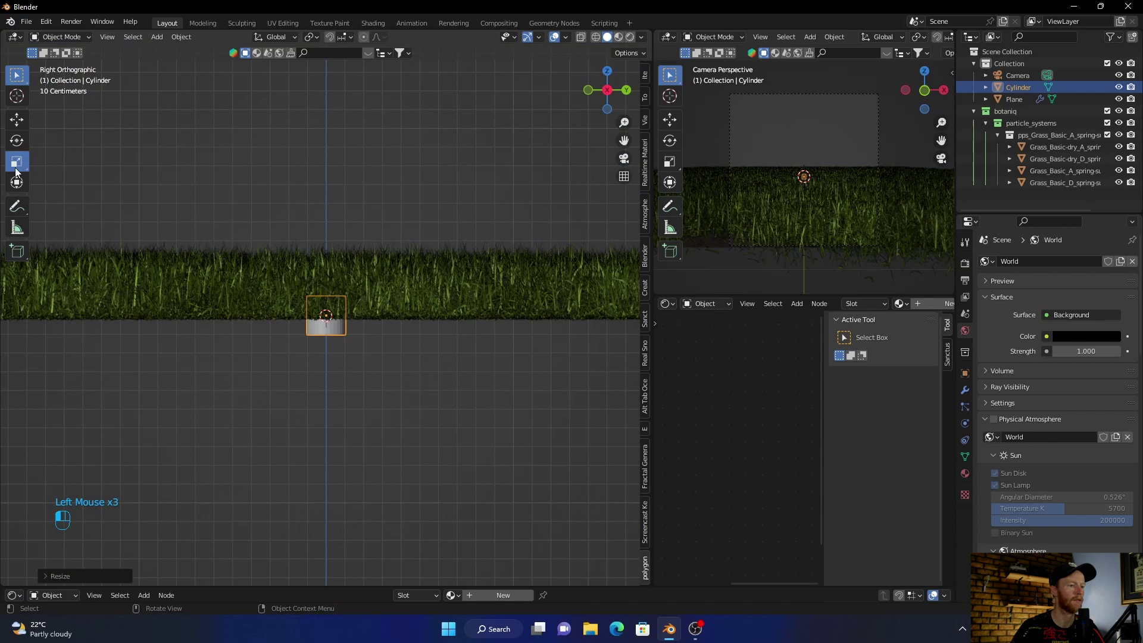
{"action": "left_click_drag", "start_coordinate": [333, 272], "coordinate": [320, 428]}
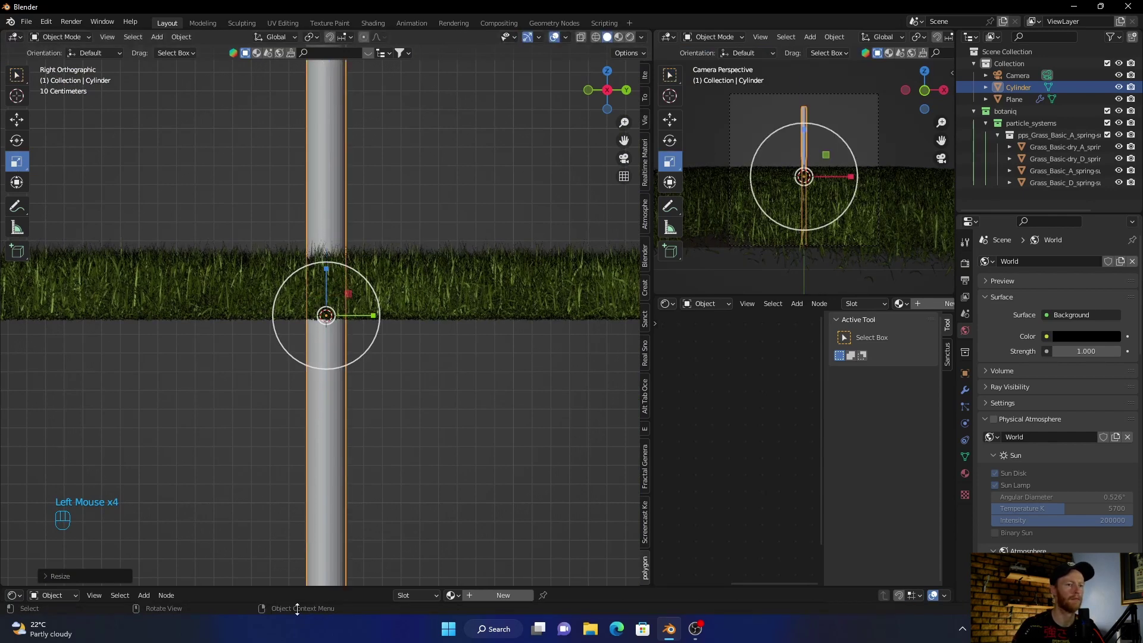
{"action": "scroll", "coordinate": [400, 215], "scroll_direction": "down", "scroll_amount": 2}
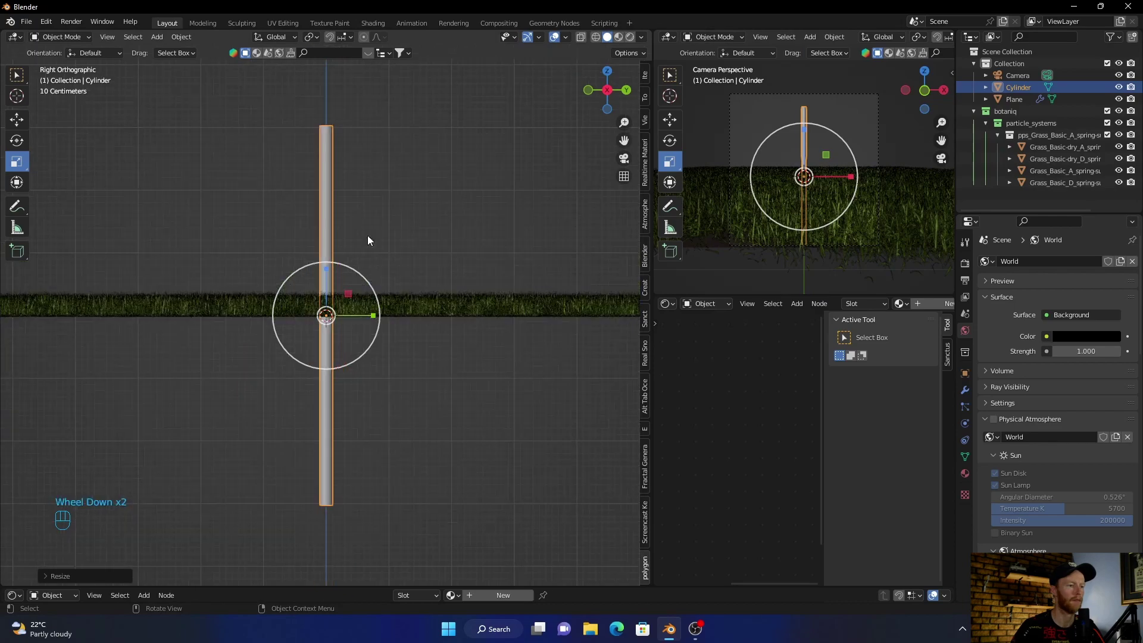
{"action": "left_click_drag", "start_coordinate": [326, 267], "coordinate": [327, 229]}
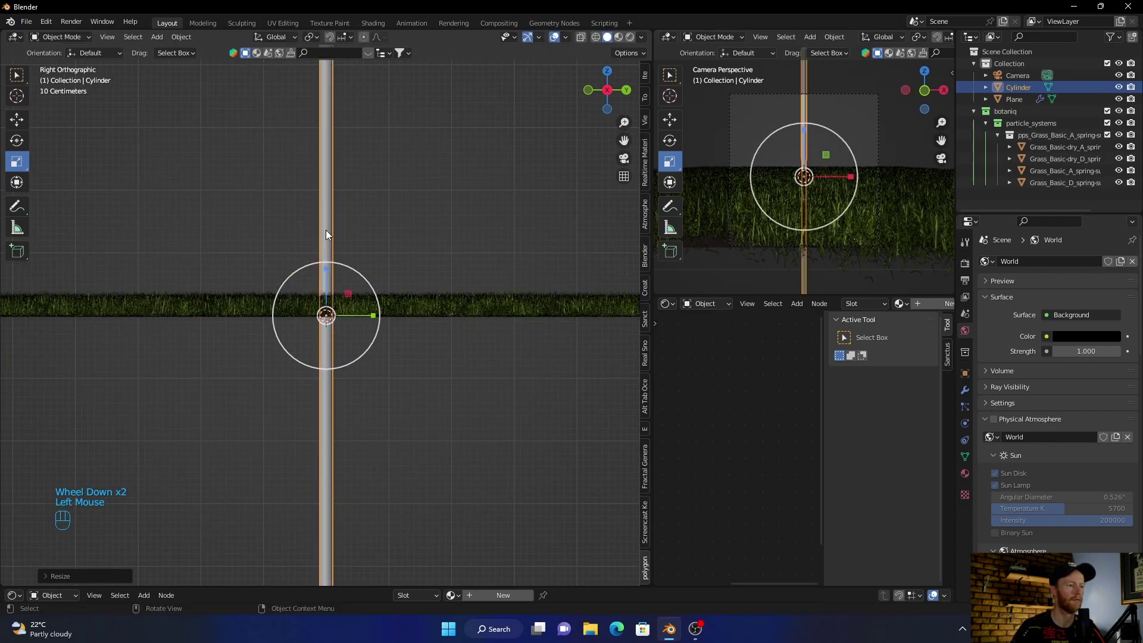
{"action": "left_click", "coordinate": [224, 172]}
In camera view, shrink the cylinder to about 0.3 and stretch it taller past the frame top
{"action": "middle_click_drag", "start_coordinate": [207, 296], "coordinate": [347, 319]}
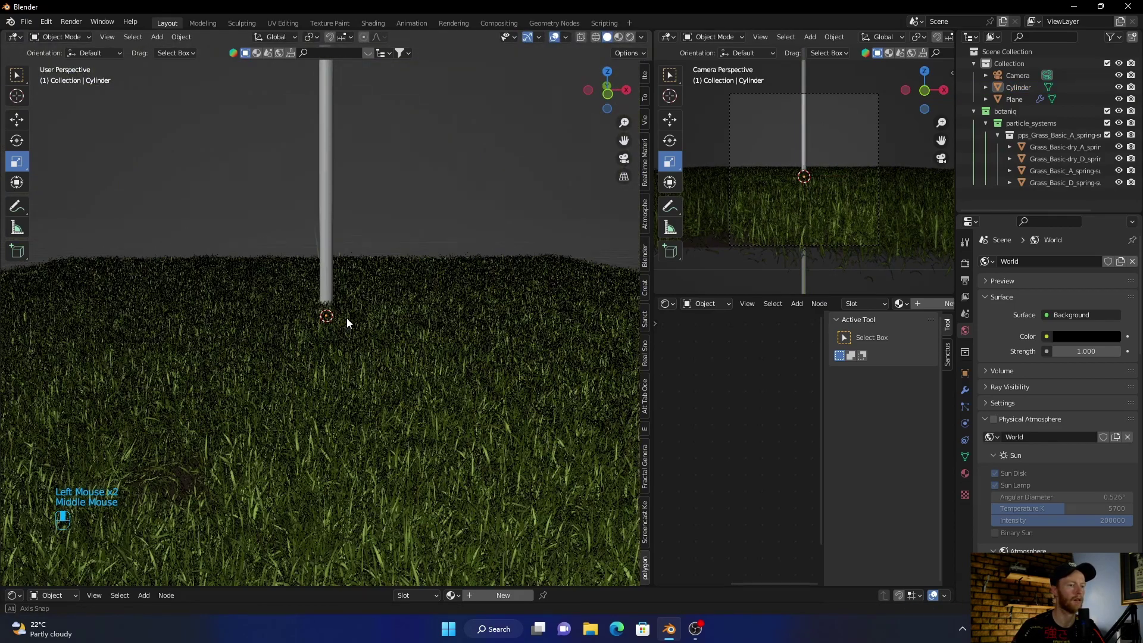
{"action": "left_click", "coordinate": [624, 157]}
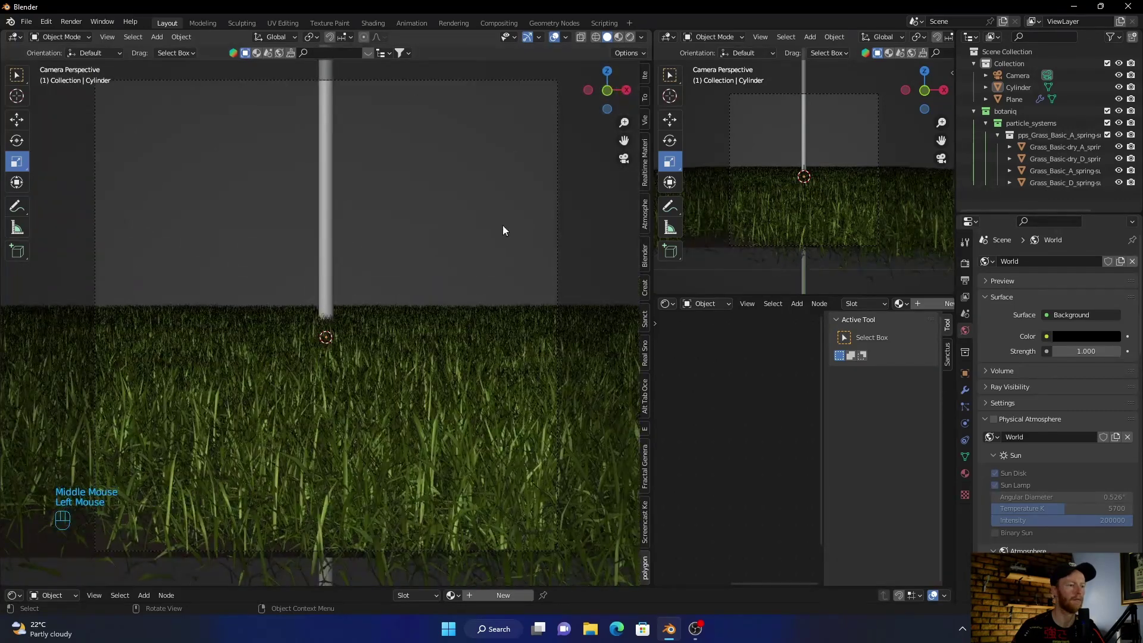
{"action": "left_click", "coordinate": [326, 241]}
{"action": "key", "text": "s"}
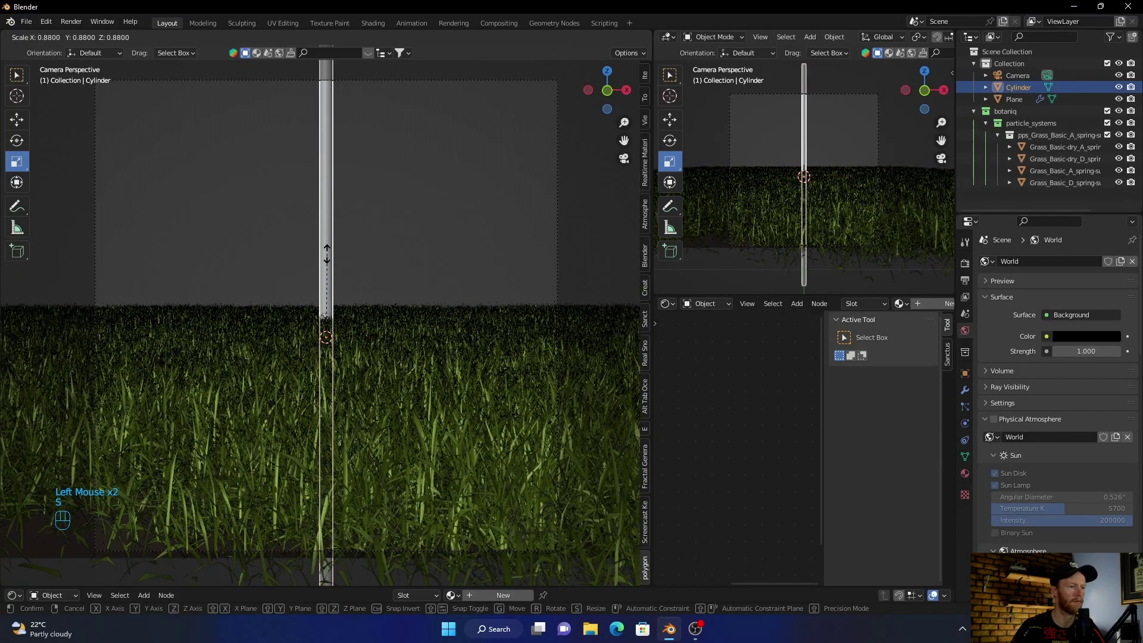
{"action": "left_click", "coordinate": [325, 307]}
{"action": "left_click_drag", "start_coordinate": [327, 296], "coordinate": [331, 219]}
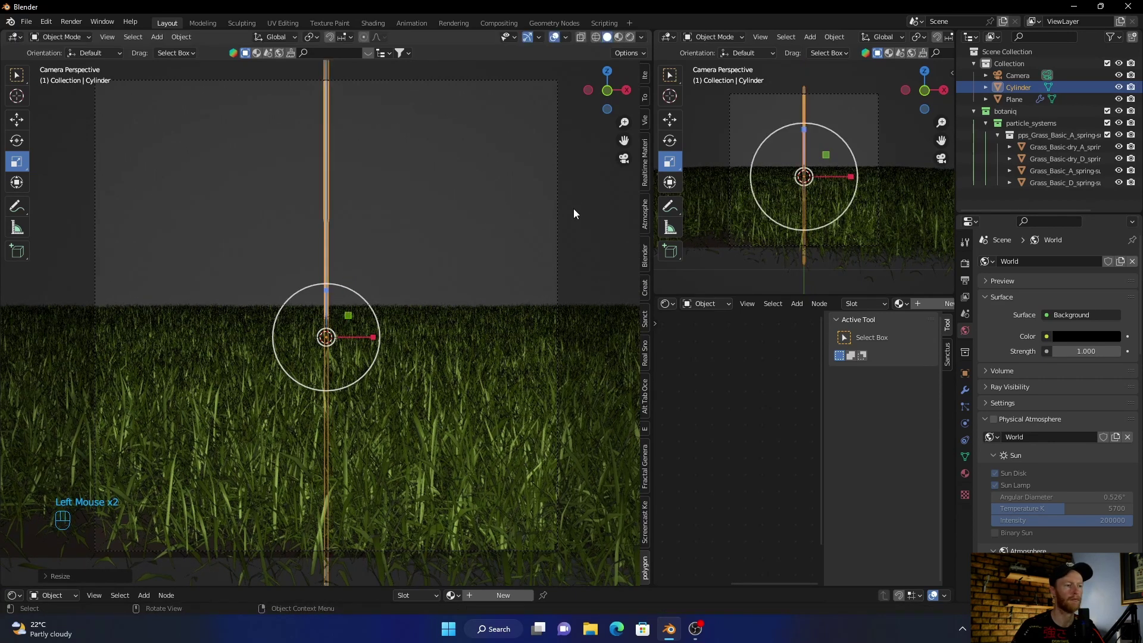
{"action": "left_click", "coordinate": [573, 208]}
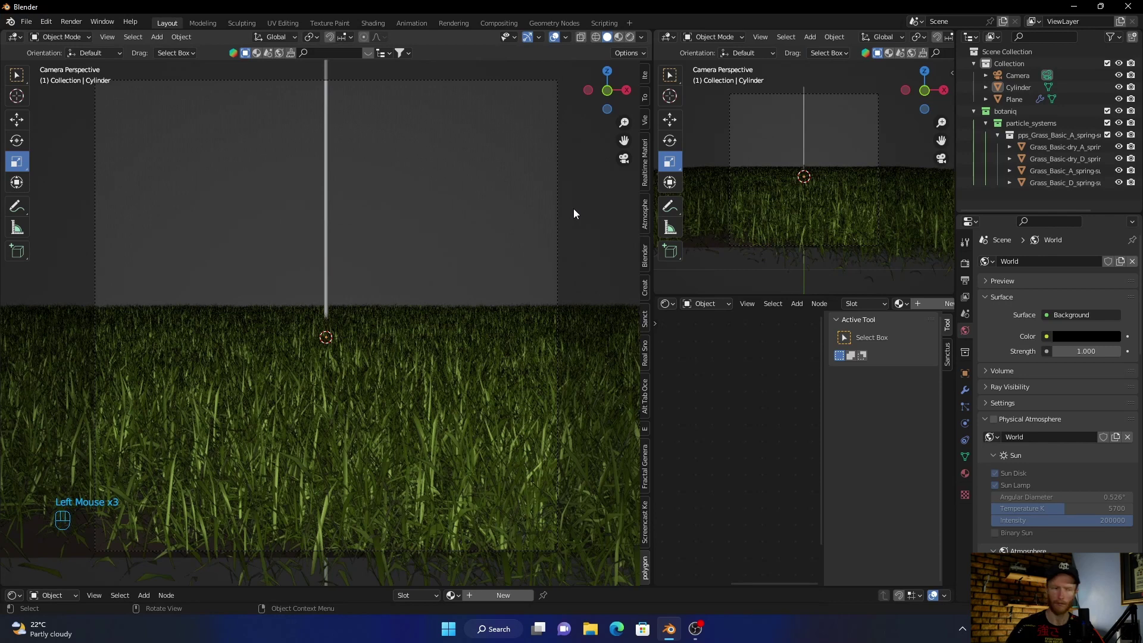
{"action": "left_click", "coordinate": [326, 290]}
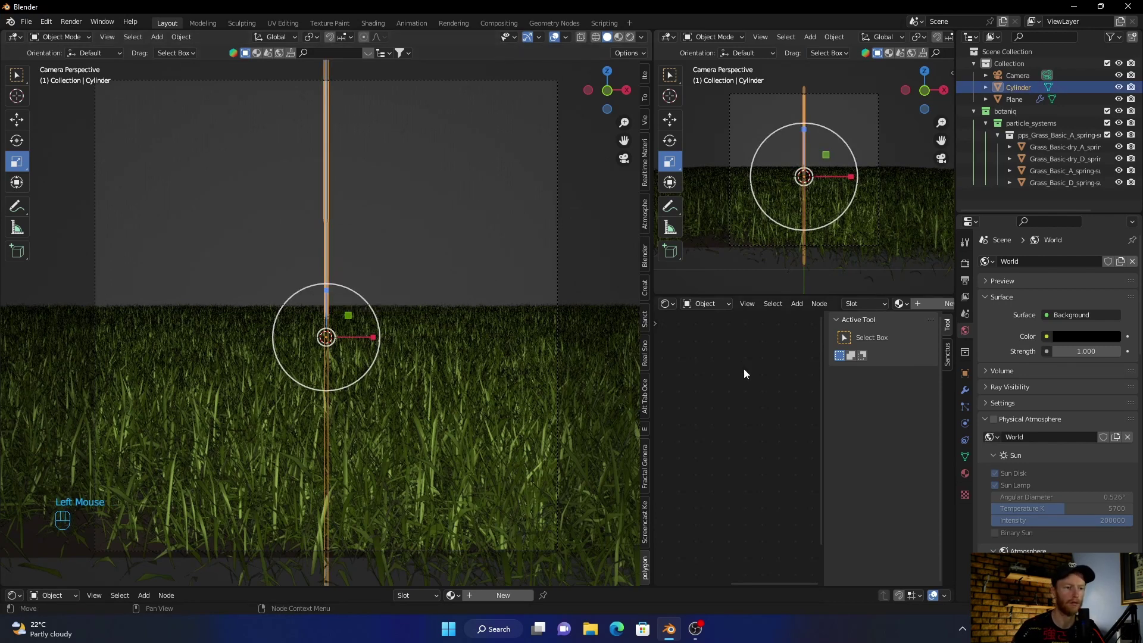
Create a new material for the cylinder in the Shader Editor
{"action": "left_click", "coordinate": [709, 302]}
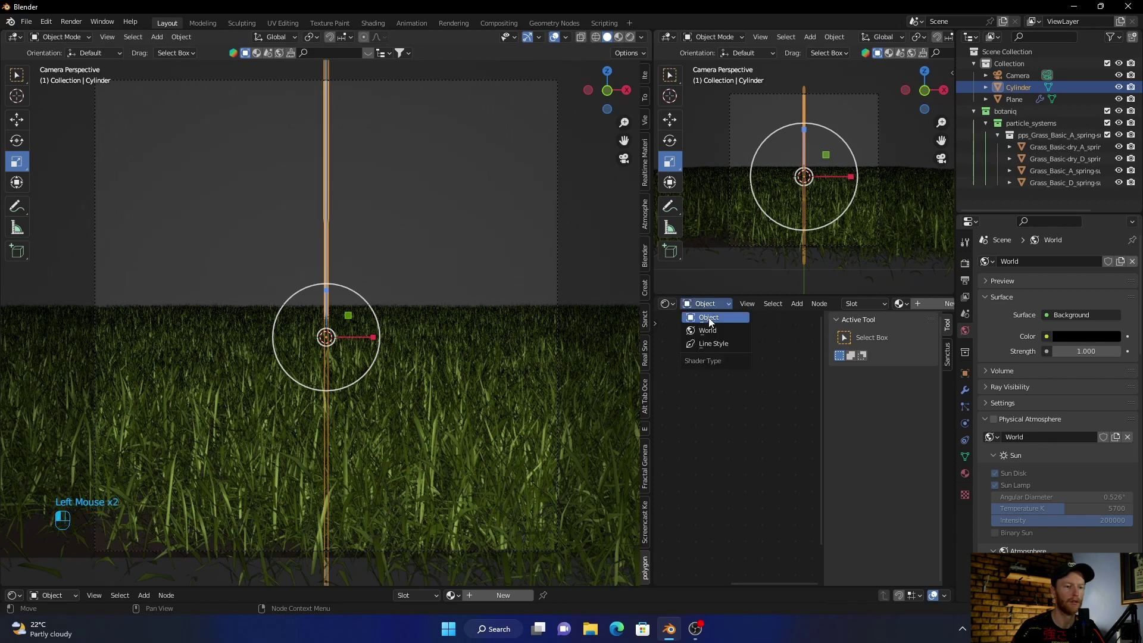
{"action": "left_click", "coordinate": [924, 304]}
{"action": "scroll", "coordinate": [715, 397], "scroll_direction": "up", "scroll_amount": 3}
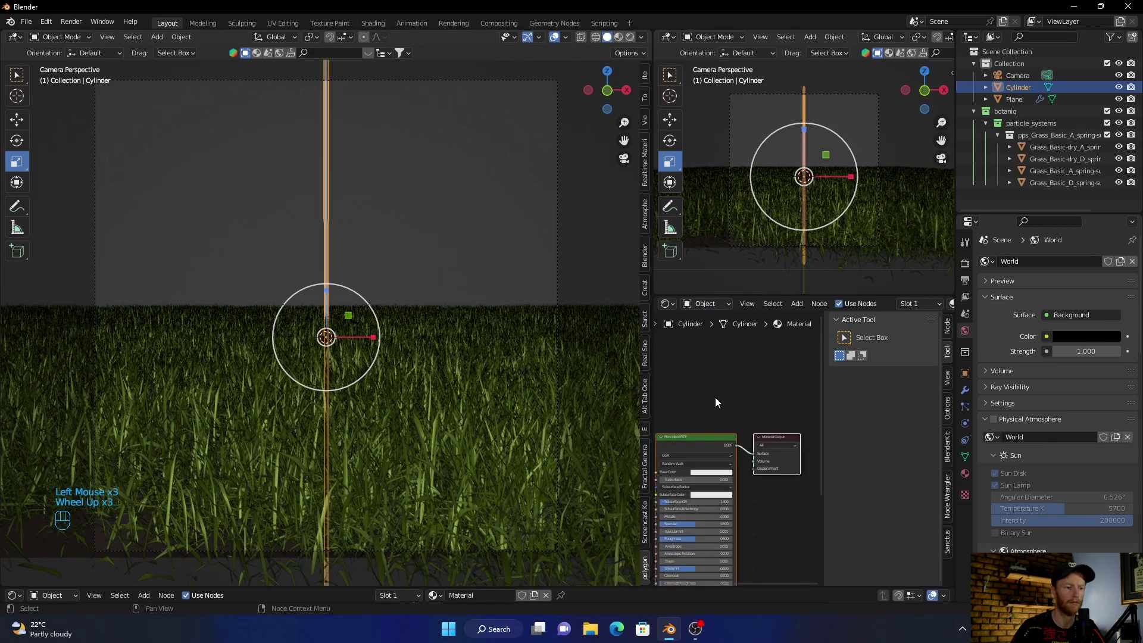
{"action": "middle_click_drag", "start_coordinate": [752, 377], "coordinate": [803, 350]}
Replace the Principled BSDF with a Principled Volume node
{"action": "left_click", "coordinate": [745, 417]}
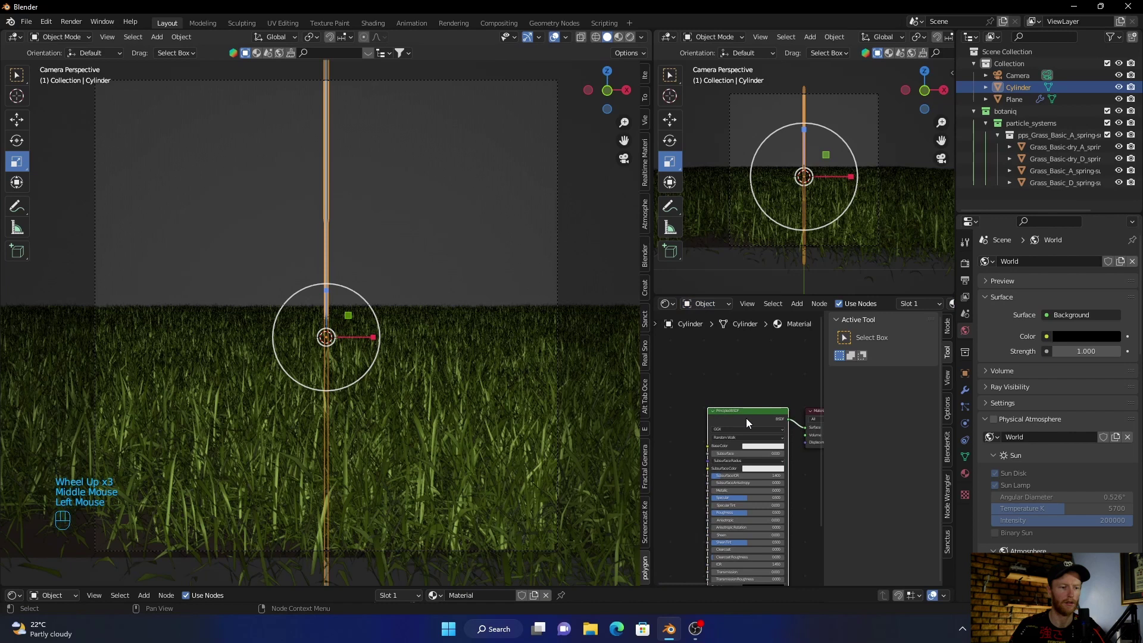
{"action": "key", "text": "Delete"}
{"action": "key", "text": "shift+a"}
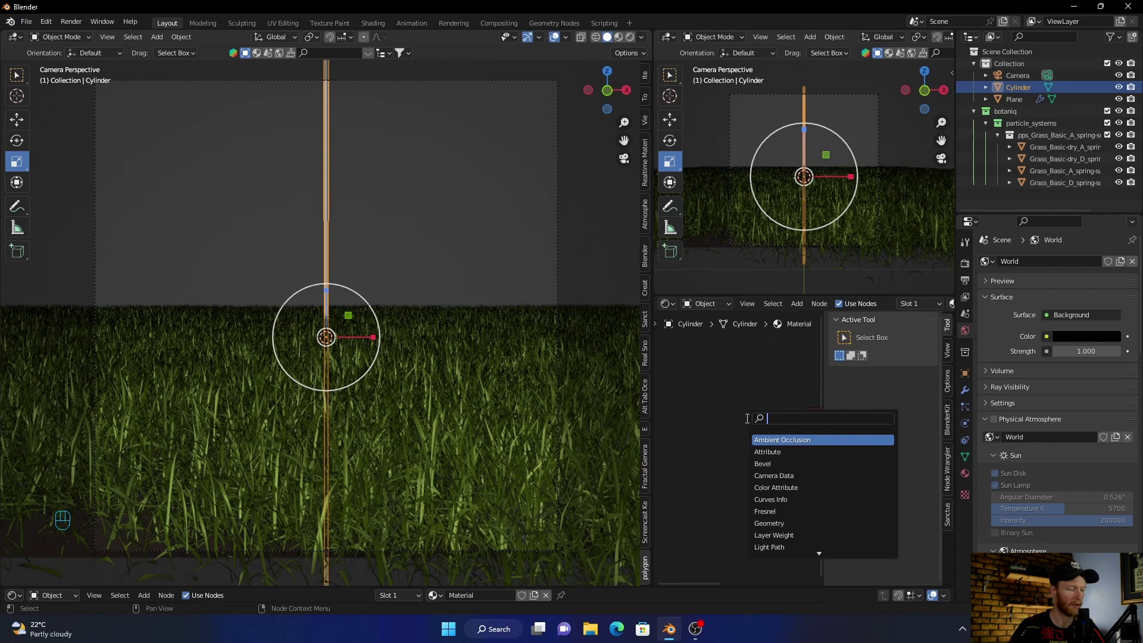
{"action": "type", "text": "volu"}
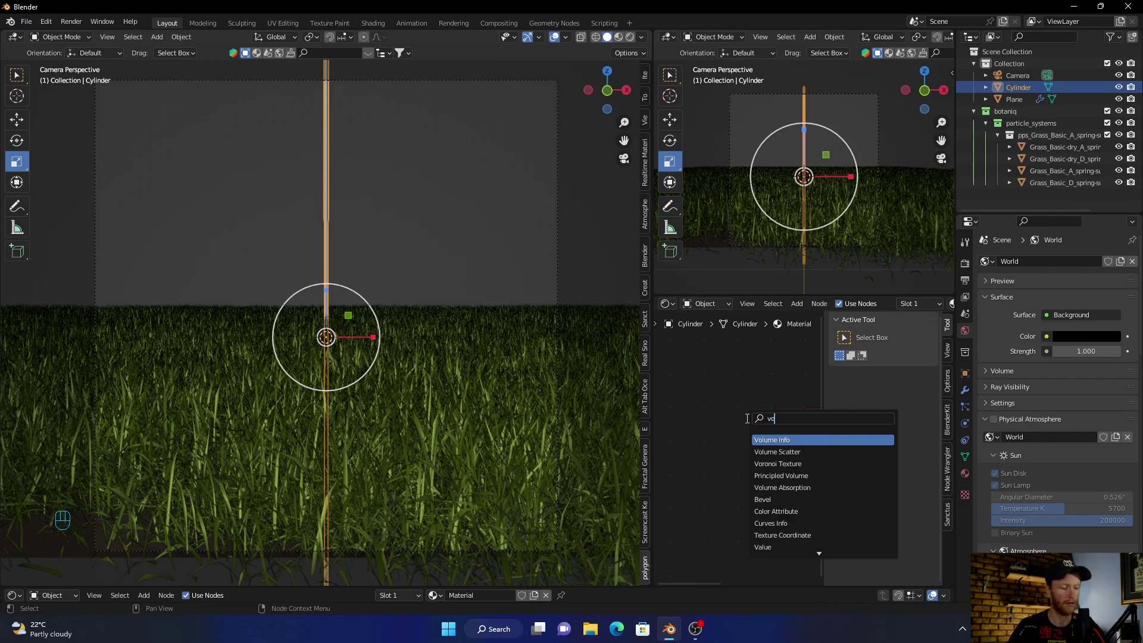
{"action": "key", "text": "Down"}
{"action": "key", "text": "Down"}
{"action": "key", "text": "Return"}
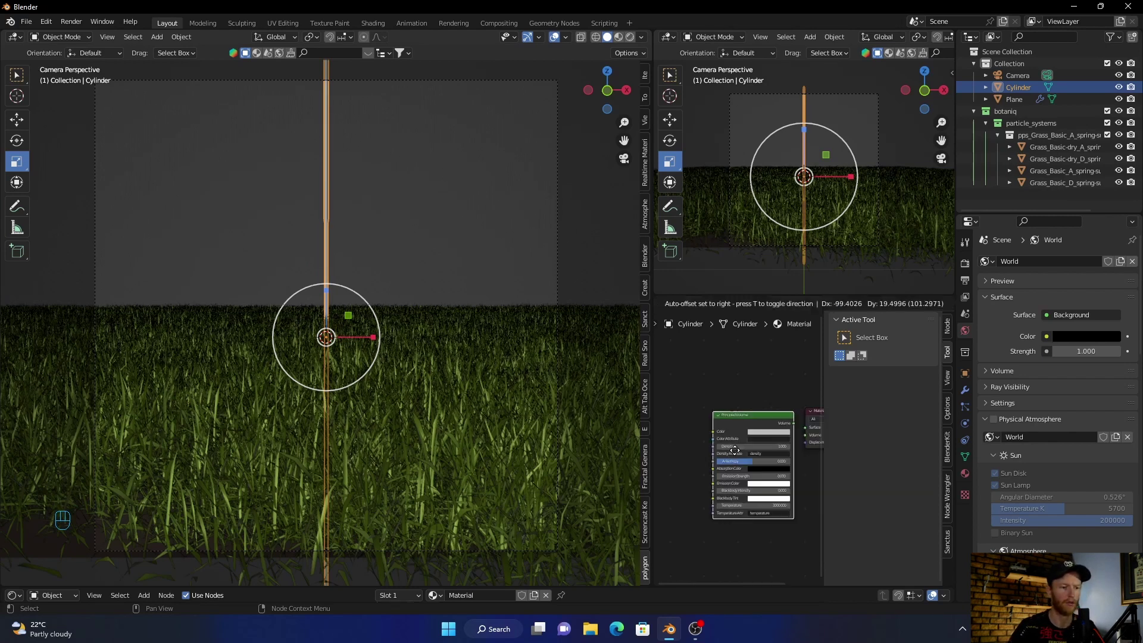
{"action": "left_click", "coordinate": [712, 448]}
Wire the Principled Volume into the Volume output, adjust density and emission strength, and make the emission cyan
{"action": "left_click_drag", "start_coordinate": [760, 420], "coordinate": [790, 439]}
{"action": "left_click", "coordinate": [713, 335]}
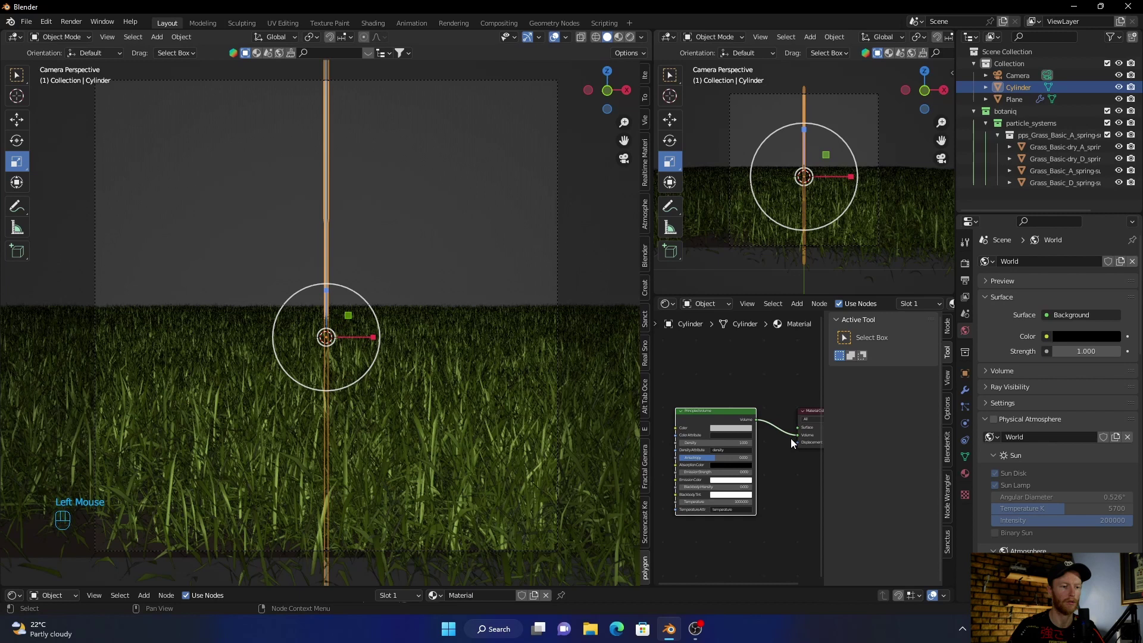
{"action": "left_click", "coordinate": [712, 444]}
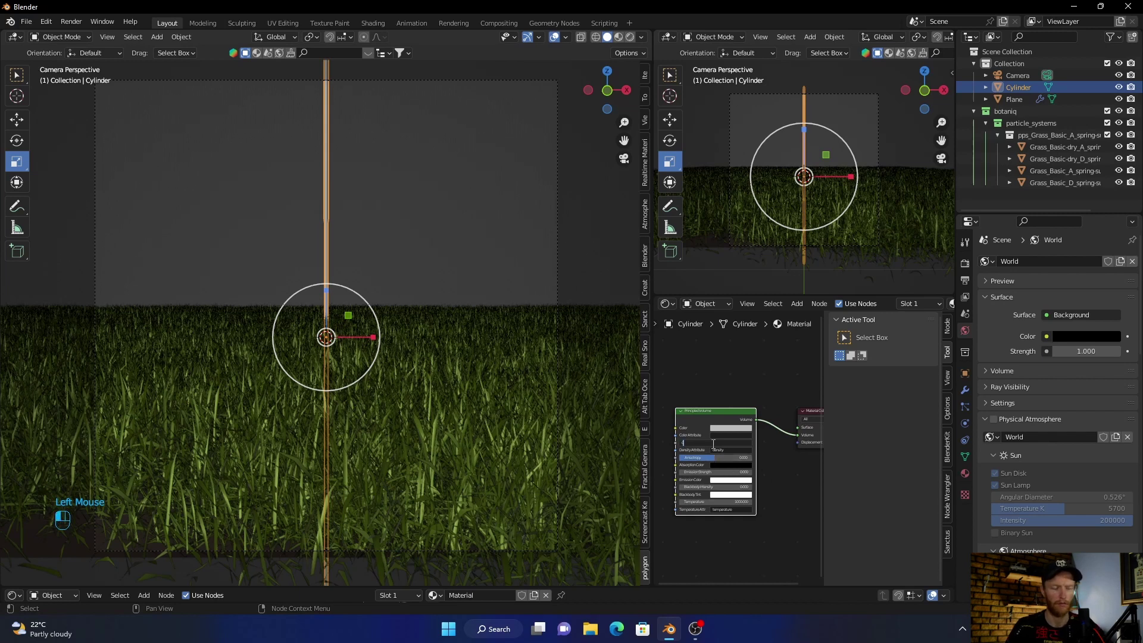
{"action": "key", "text": "Return"}
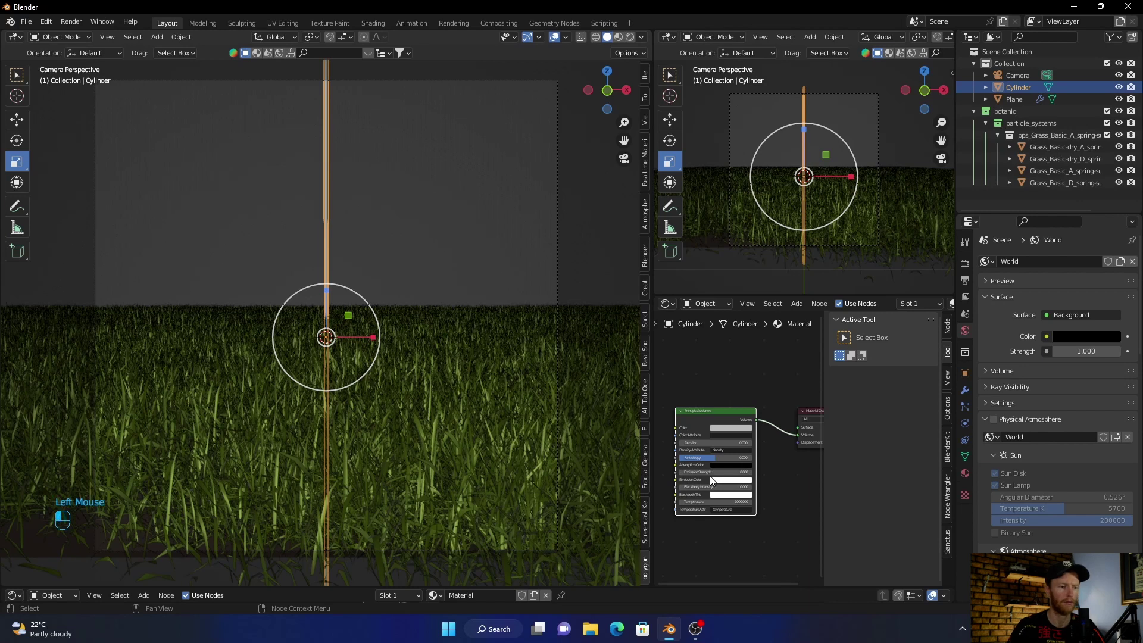
{"action": "double_click", "coordinate": [711, 473]}
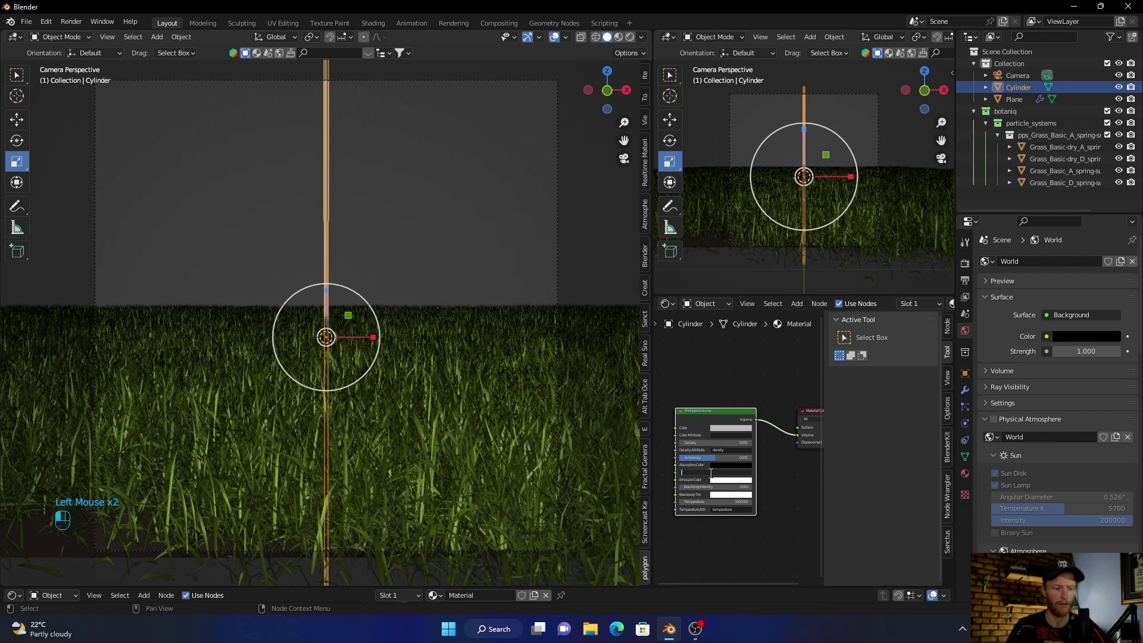
{"action": "key", "text": "Return"}
{"action": "left_click", "coordinate": [731, 479]}
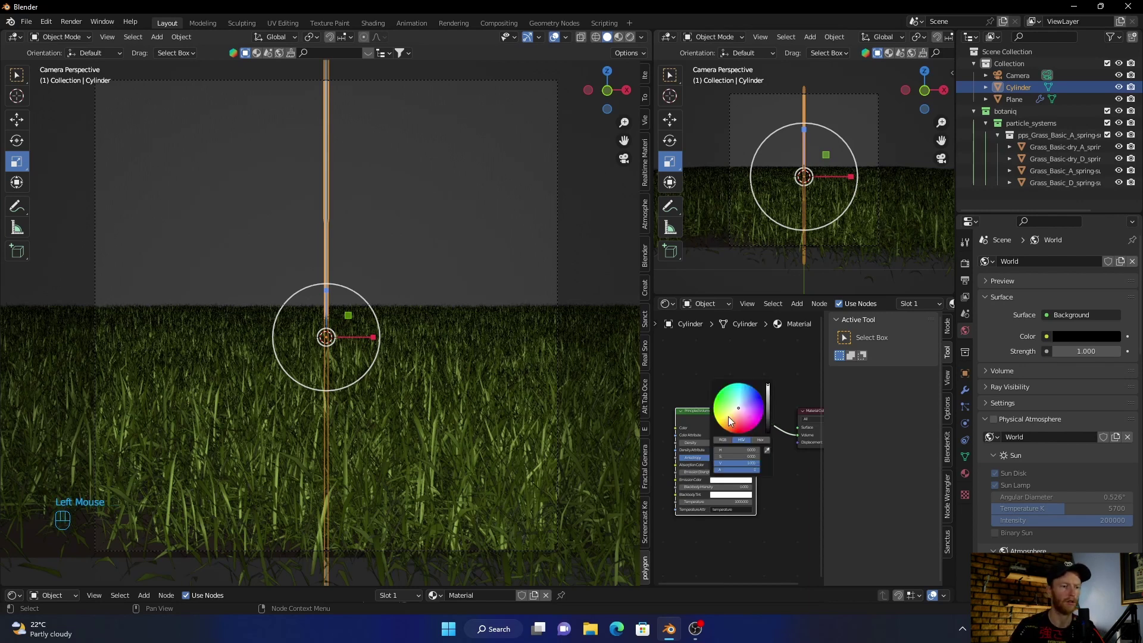
{"action": "left_click", "coordinate": [718, 406]}
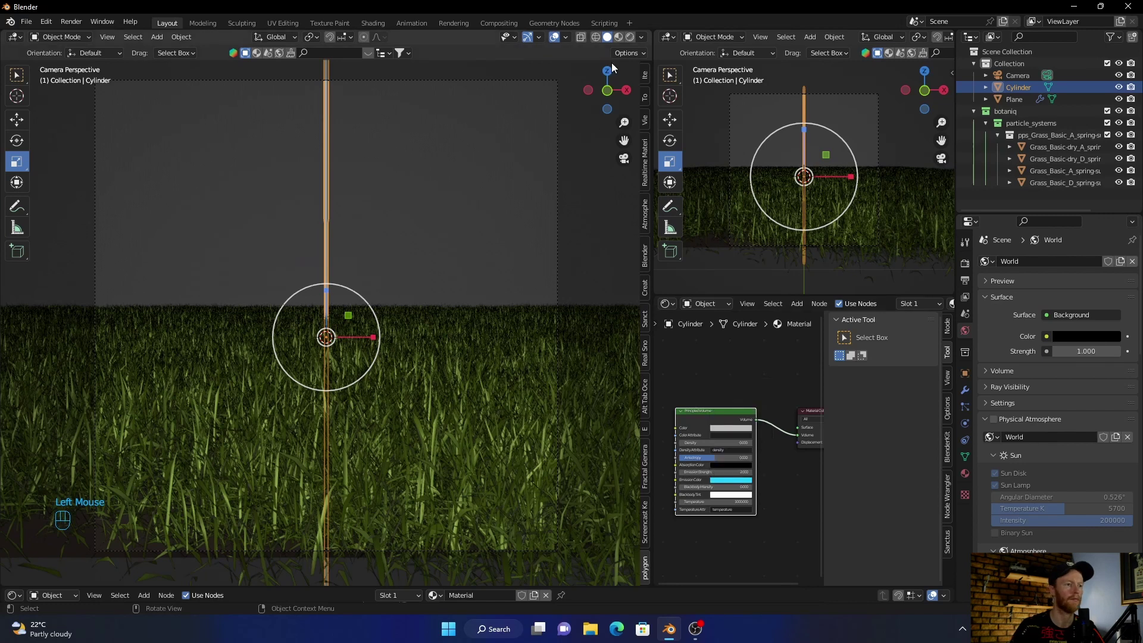
Switch to Rendered shading and deselect the cylinder to see the glowing cyan pole
{"action": "left_click", "coordinate": [630, 37]}
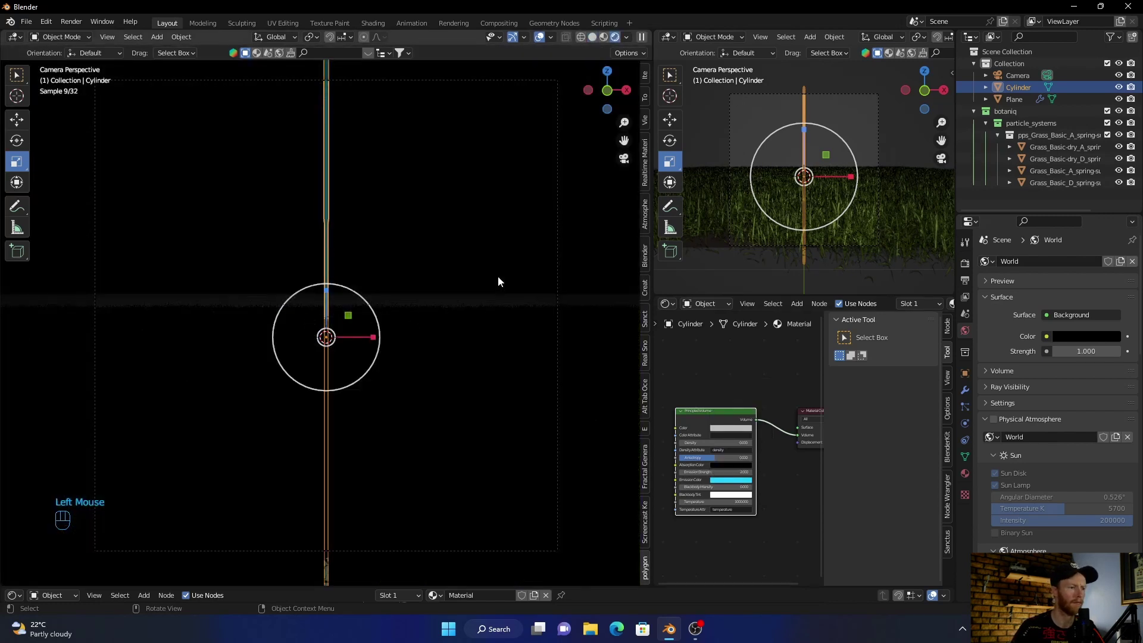
{"action": "left_click", "coordinate": [575, 237]}
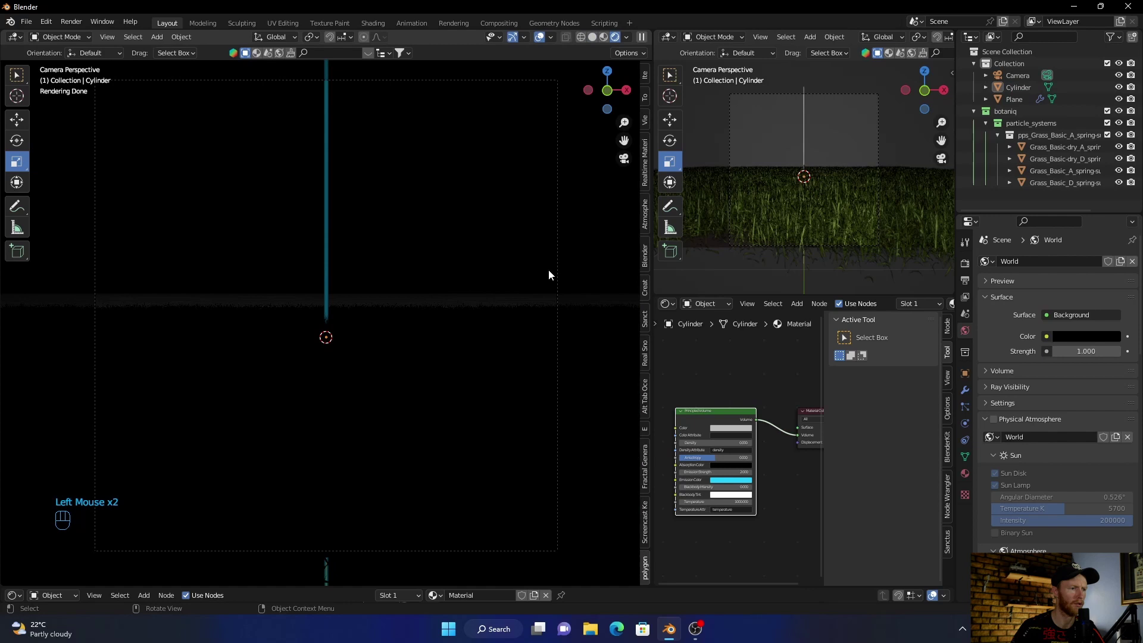
{"action": "left_click", "coordinate": [327, 277]}
{"action": "left_click", "coordinate": [514, 368]}
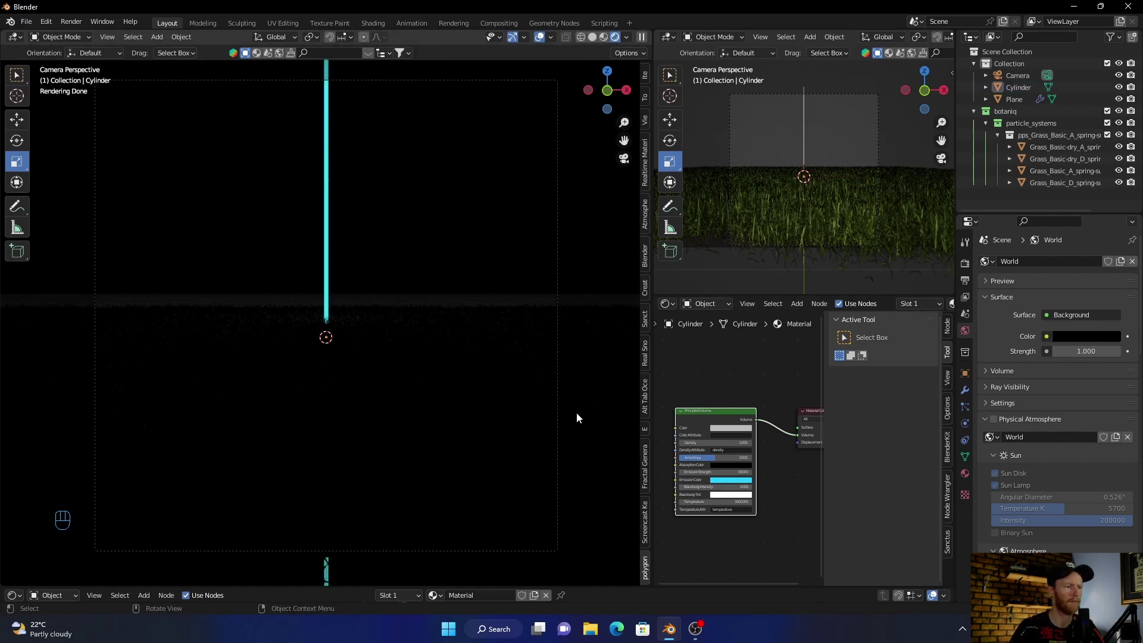
Add a cube scaled about 7.94 times to enclose the scene and give it a new material
{"action": "key", "text": "shift+a"}
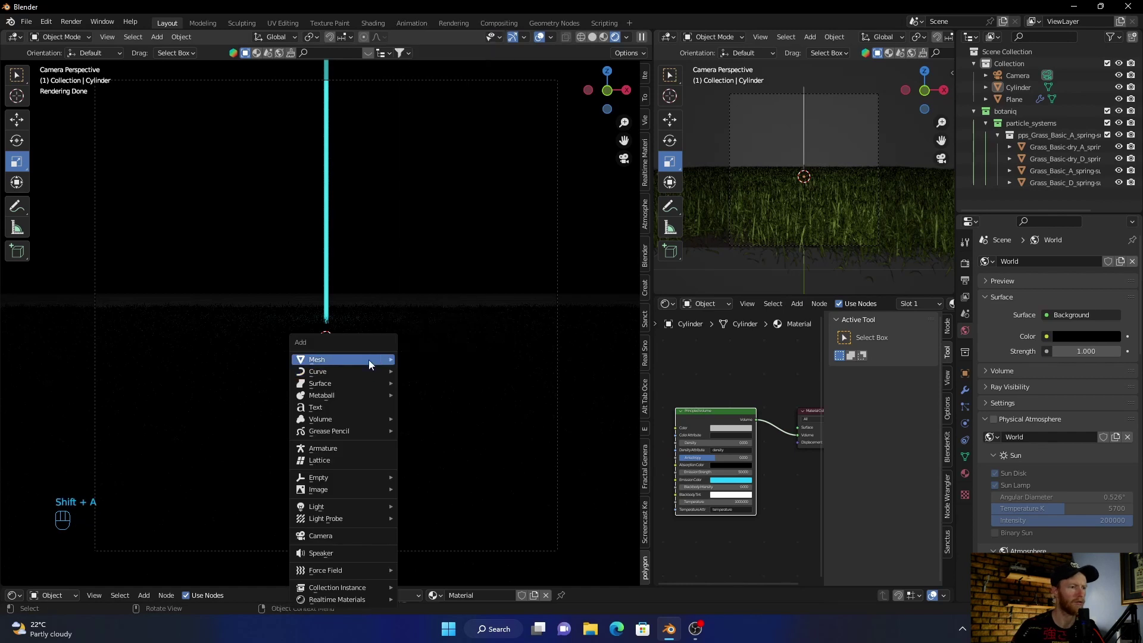
{"action": "mouse_move", "coordinate": [375, 359]}
{"action": "left_click", "coordinate": [433, 79]}
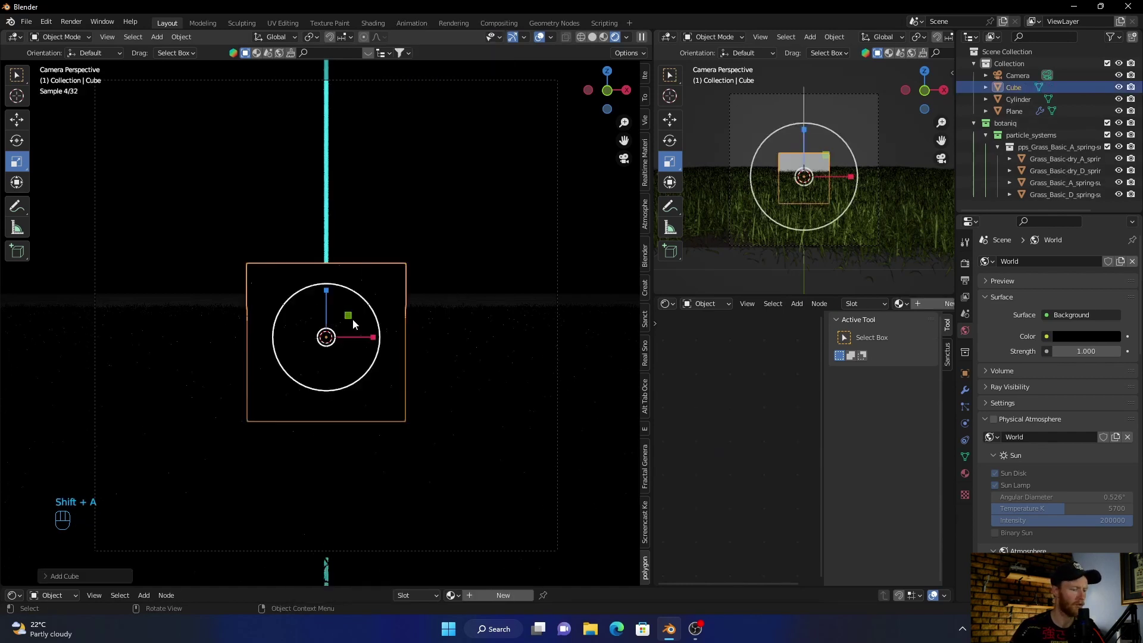
{"action": "left_click", "coordinate": [590, 38]}
{"action": "key", "text": "s"}
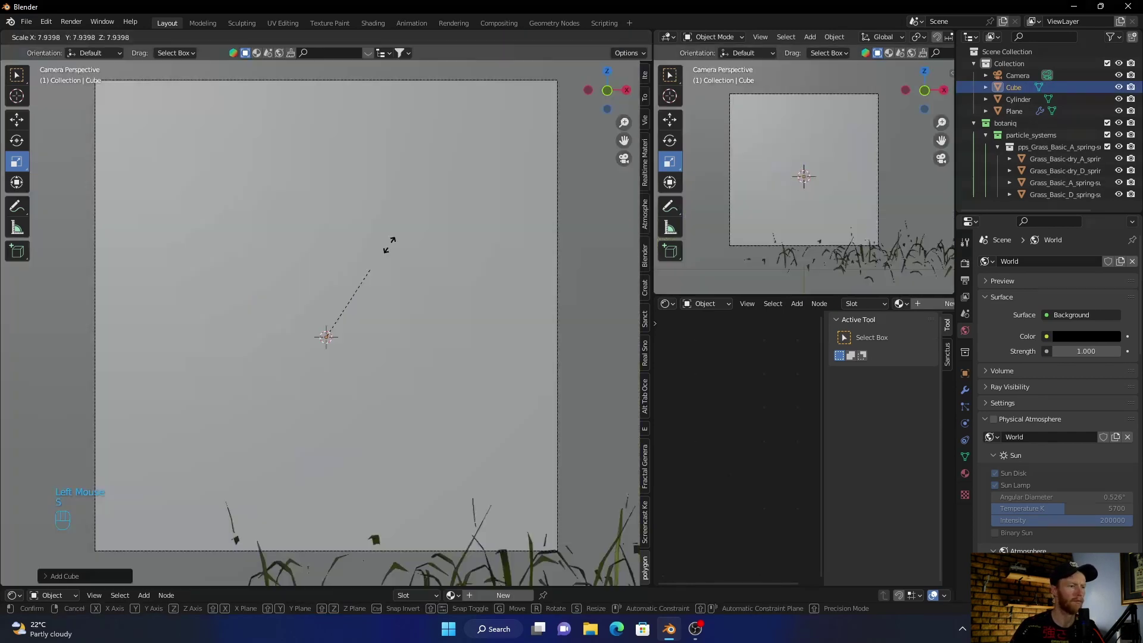
{"action": "left_click", "coordinate": [469, 115]}
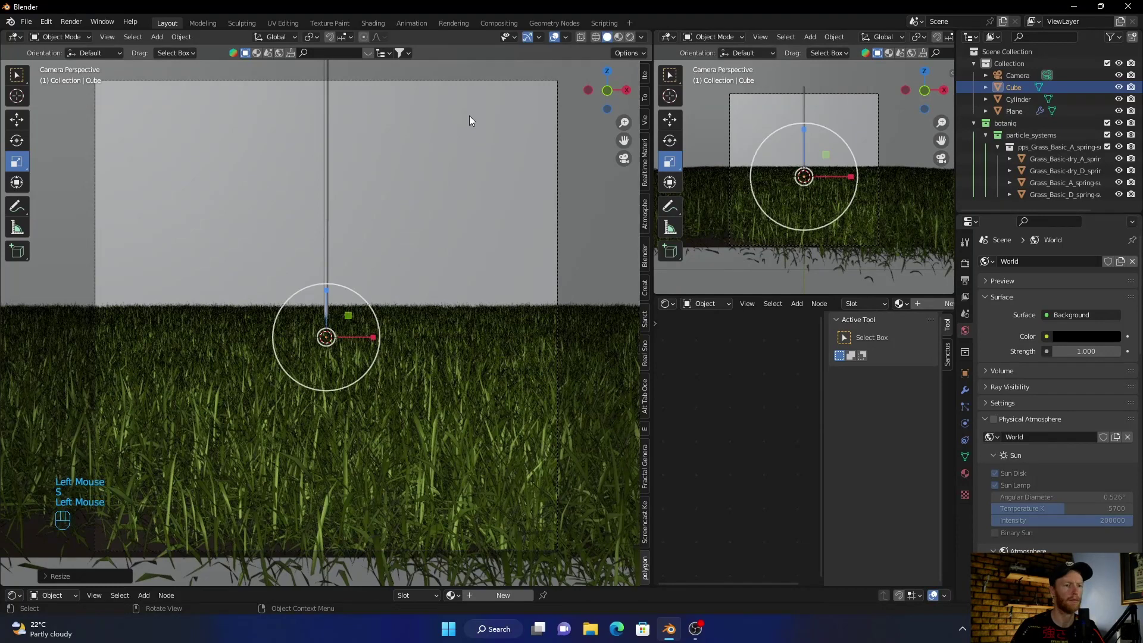
{"action": "left_click", "coordinate": [930, 302]}
Replace the cube's Principled BSDF with a Principled Volume wired to the Volume output
{"action": "left_click", "coordinate": [733, 421]}
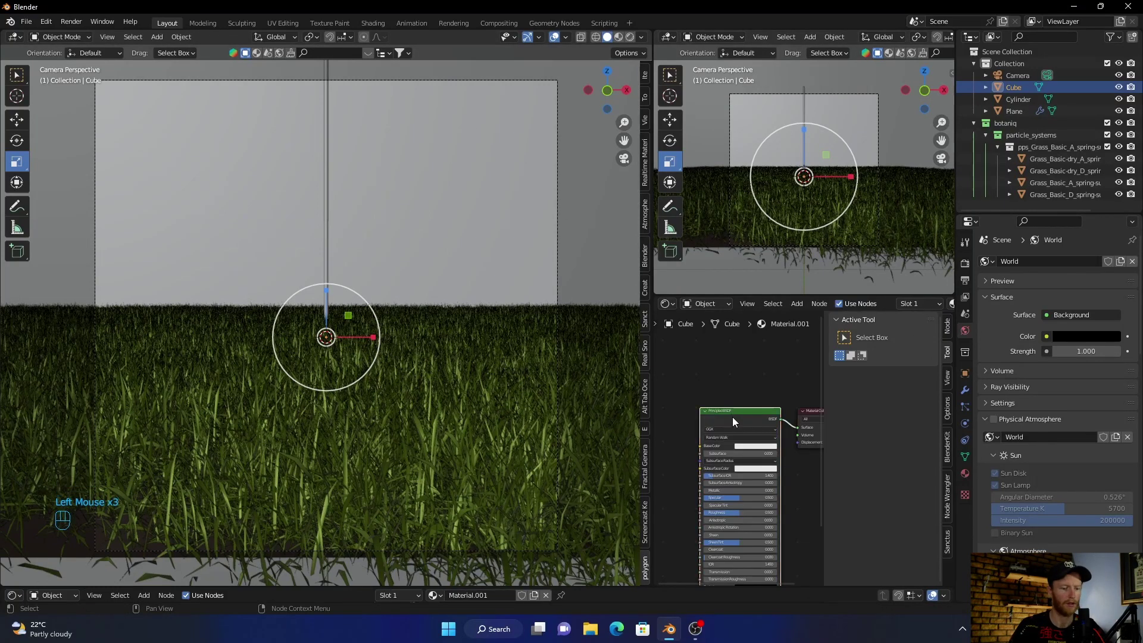
{"action": "key", "text": "Delete"}
{"action": "key", "text": "shift+a"}
{"action": "type", "text": "volu"}
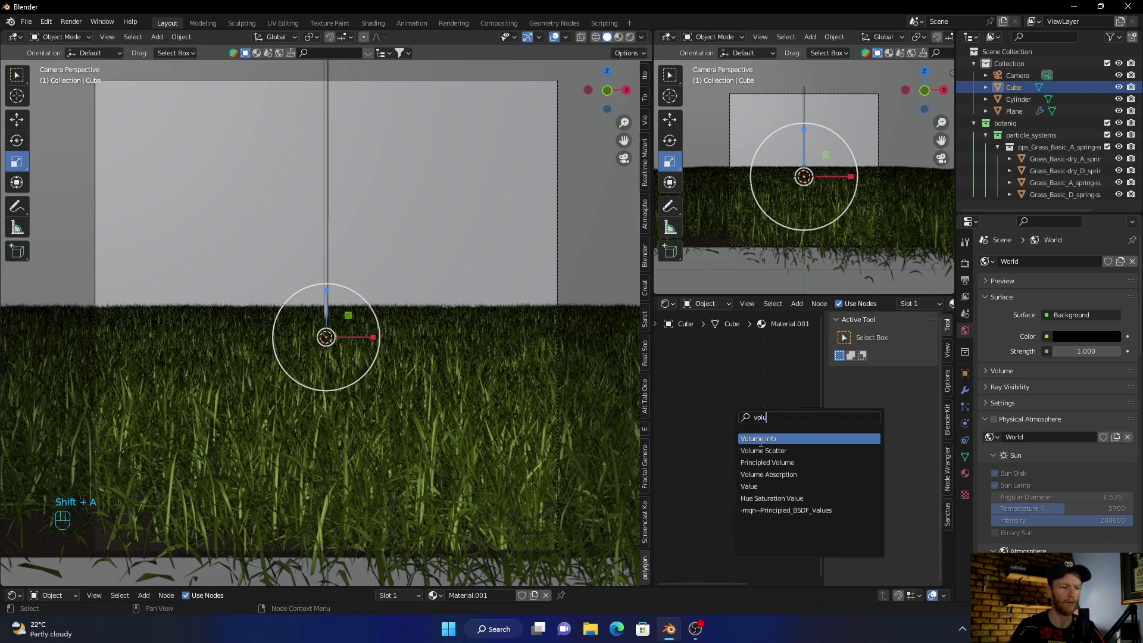
{"action": "left_click", "coordinate": [764, 463]}
{"action": "left_click", "coordinate": [756, 435]}
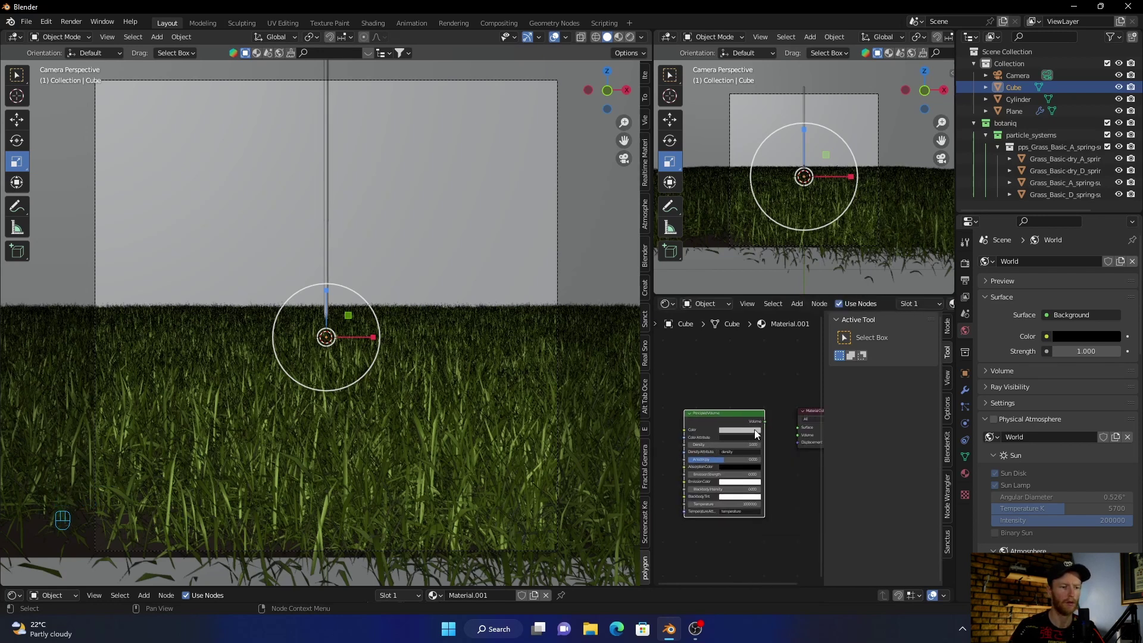
{"action": "left_click_drag", "start_coordinate": [764, 421], "coordinate": [796, 435]}
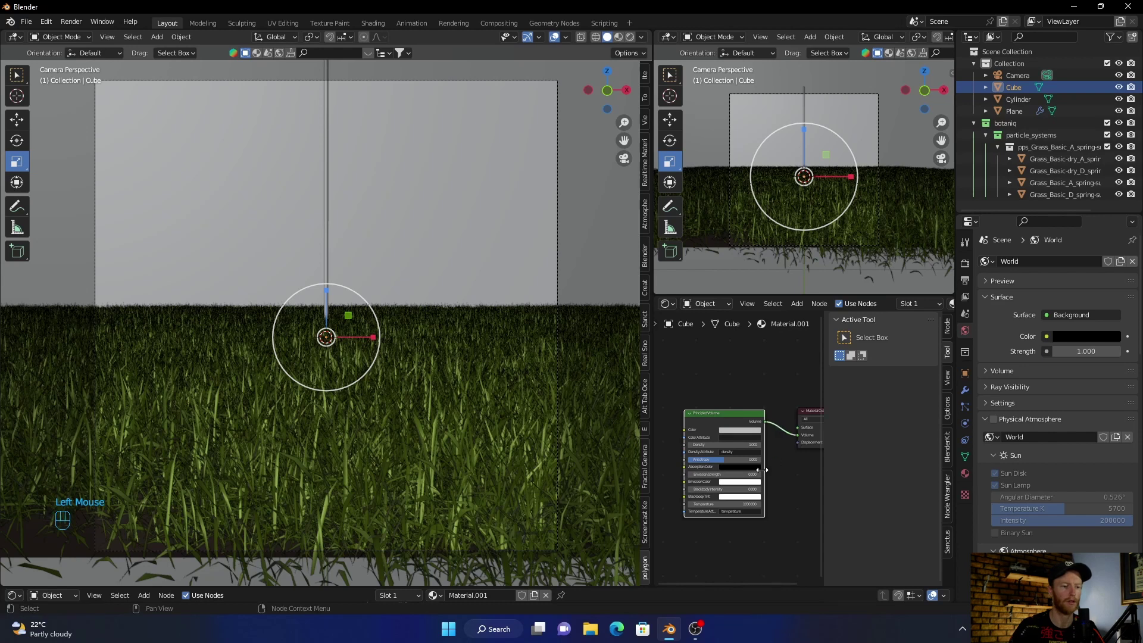
Set the volume's emission colour to light cyan and begin editing its emission strength
{"action": "left_click", "coordinate": [736, 485]}
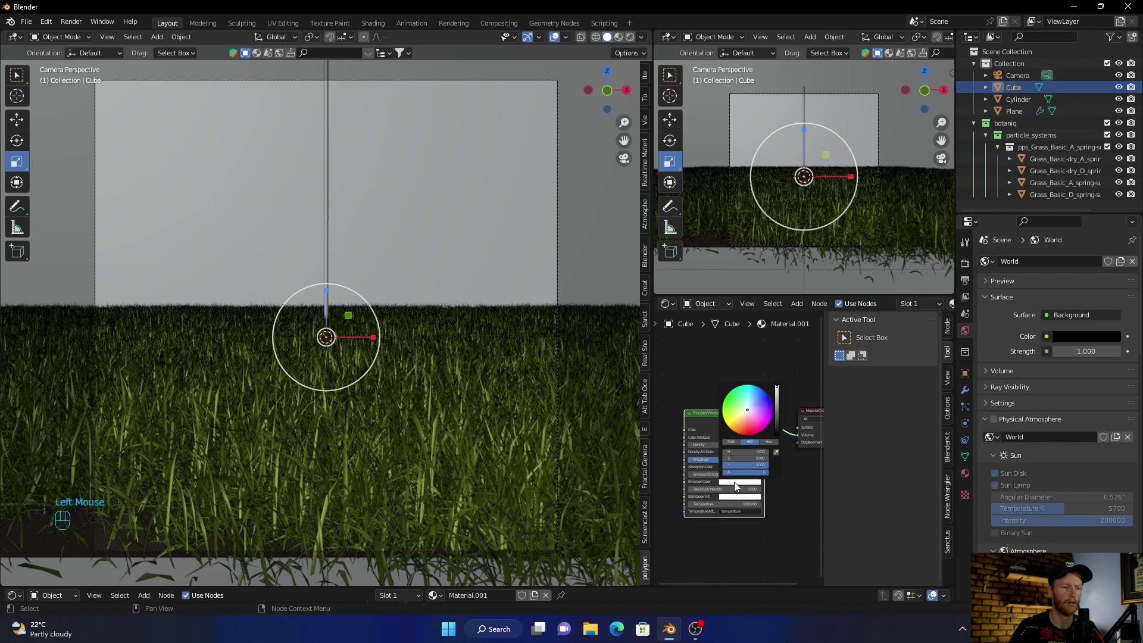
{"action": "left_click", "coordinate": [747, 402]}
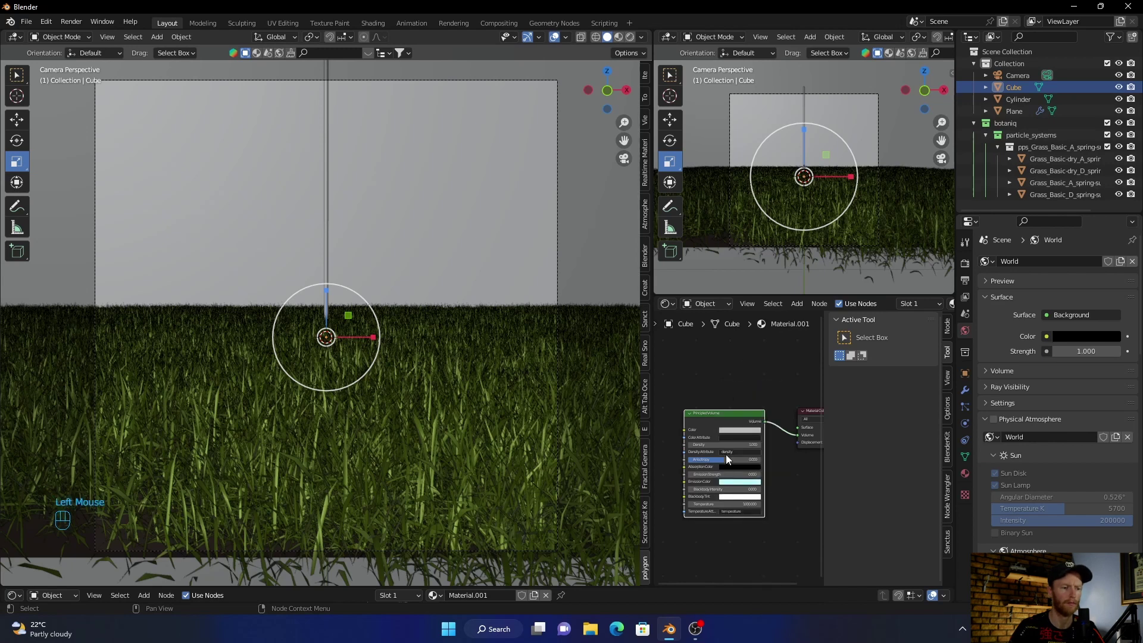
{"action": "left_click", "coordinate": [723, 474]}
Set the emission strength to 0.007 and view through the camera in Rendered shading
{"action": "type", "text": "0.007"}
{"action": "key", "text": "Return"}
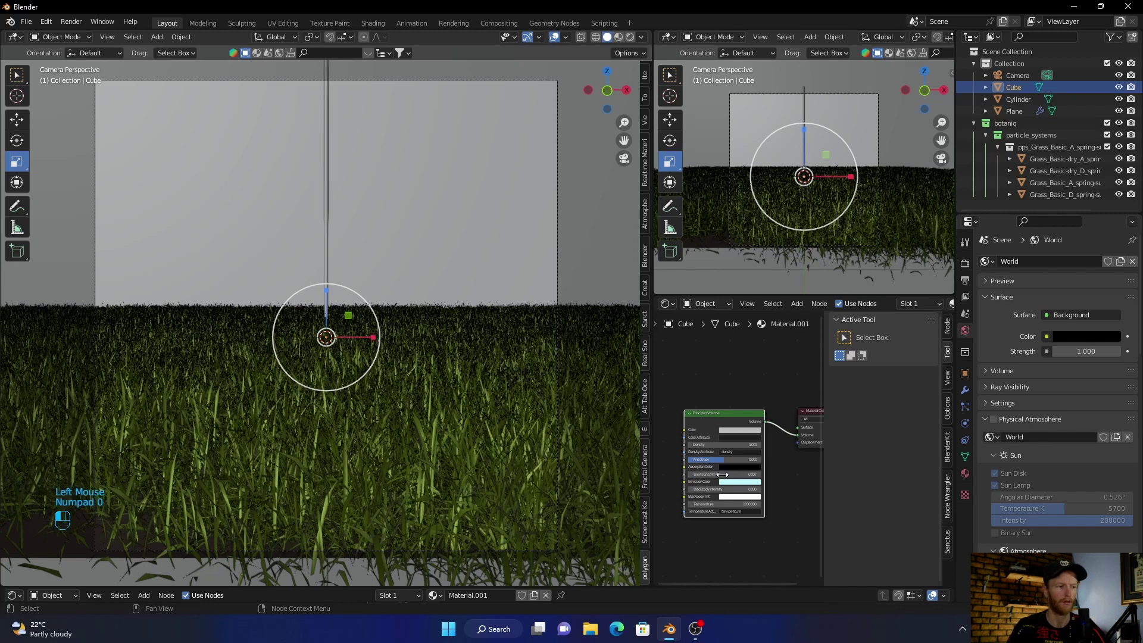
{"action": "key", "text": "KP_0"}
{"action": "left_click", "coordinate": [630, 38]}
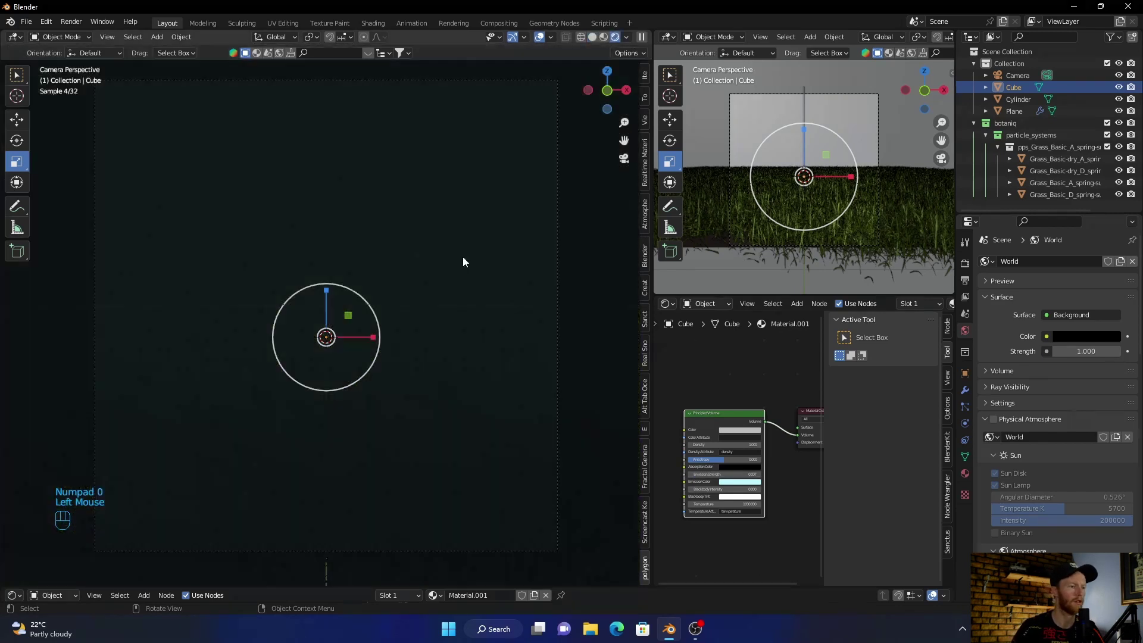
Lower the cube's volume density for thin teal fog, then select the cylinder pole
{"action": "double_click", "coordinate": [725, 444]}
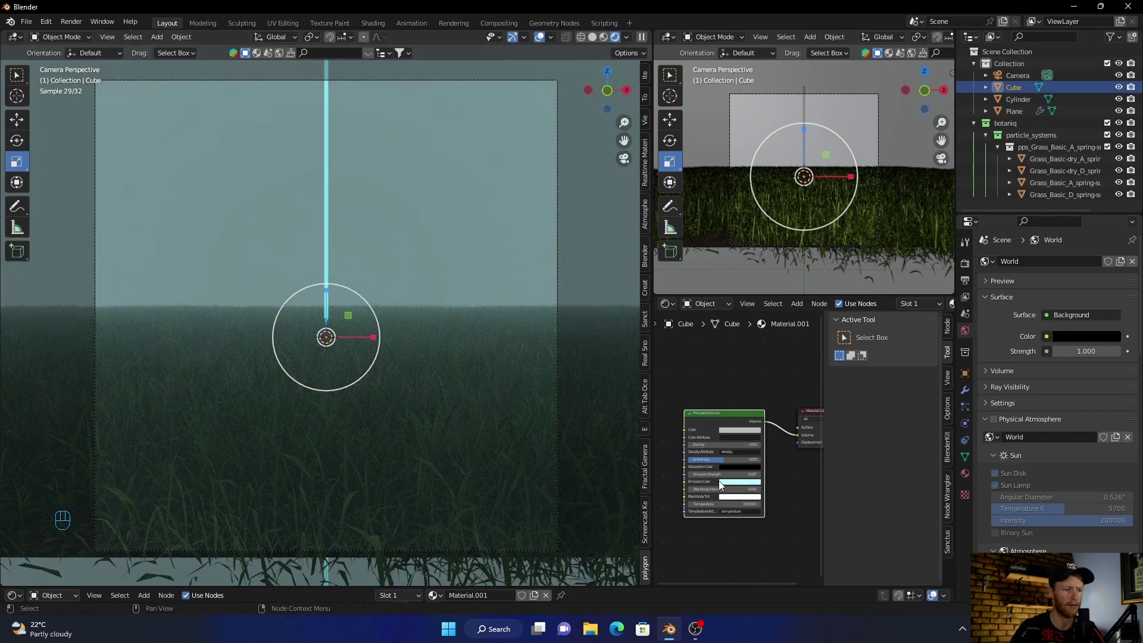
{"action": "left_click", "coordinate": [564, 241]}
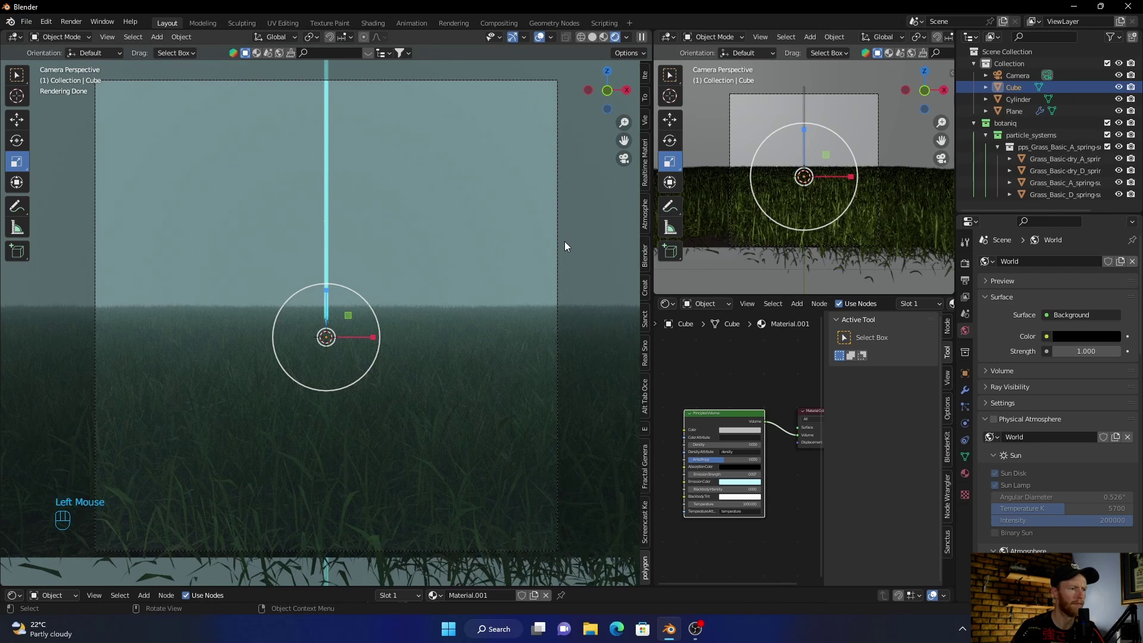
{"action": "left_click", "coordinate": [713, 445]}
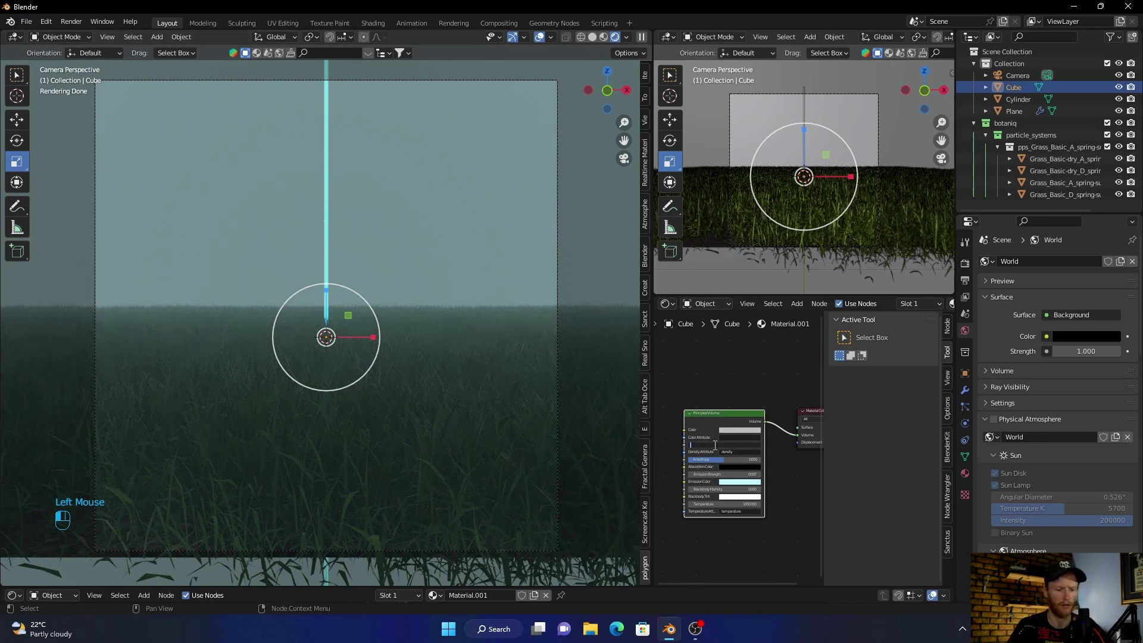
{"action": "type", "text": "0"}
{"action": "left_click", "coordinate": [679, 453]}
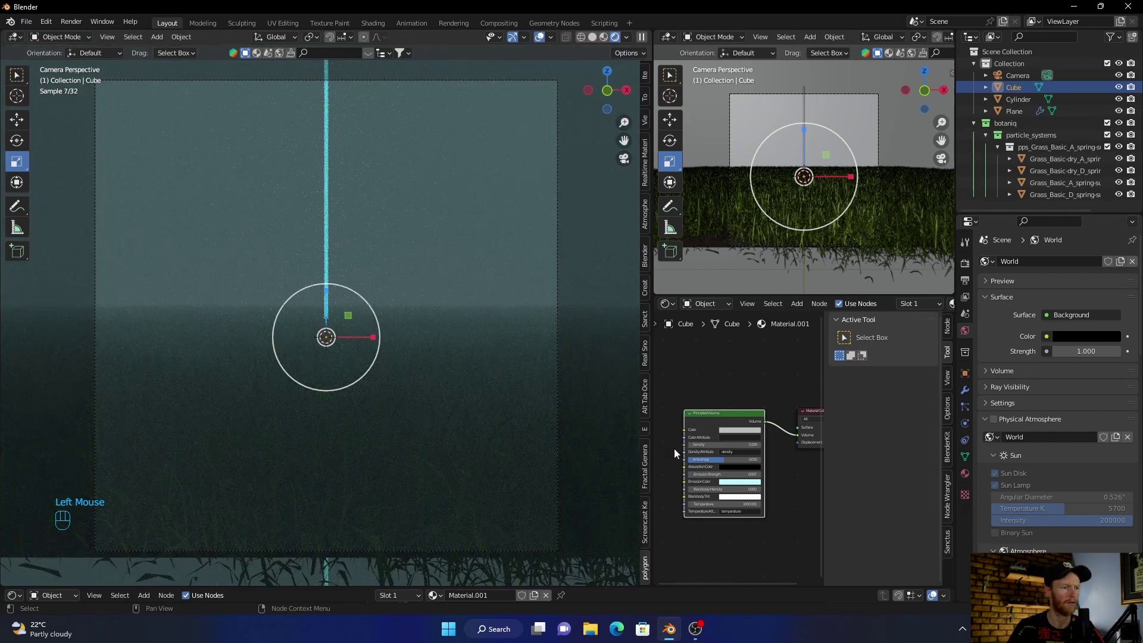
{"action": "left_click", "coordinate": [328, 292]}
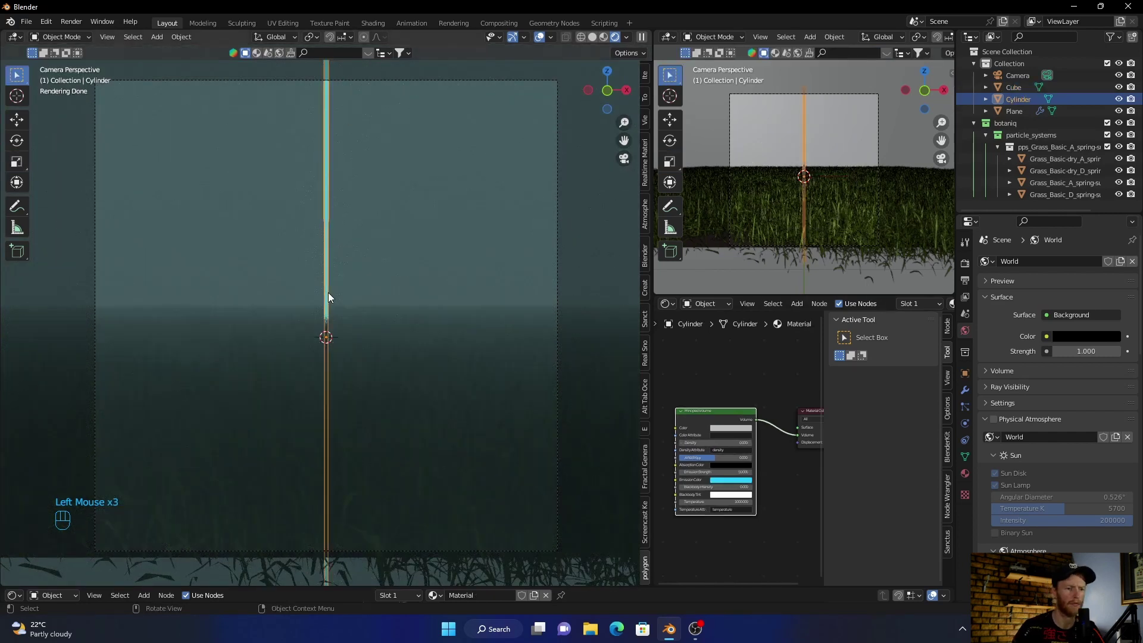
Enter 0 for the pole's volume Emission Strength, reselect the Cube, and return to solid shading
{"action": "left_click", "coordinate": [725, 472]}
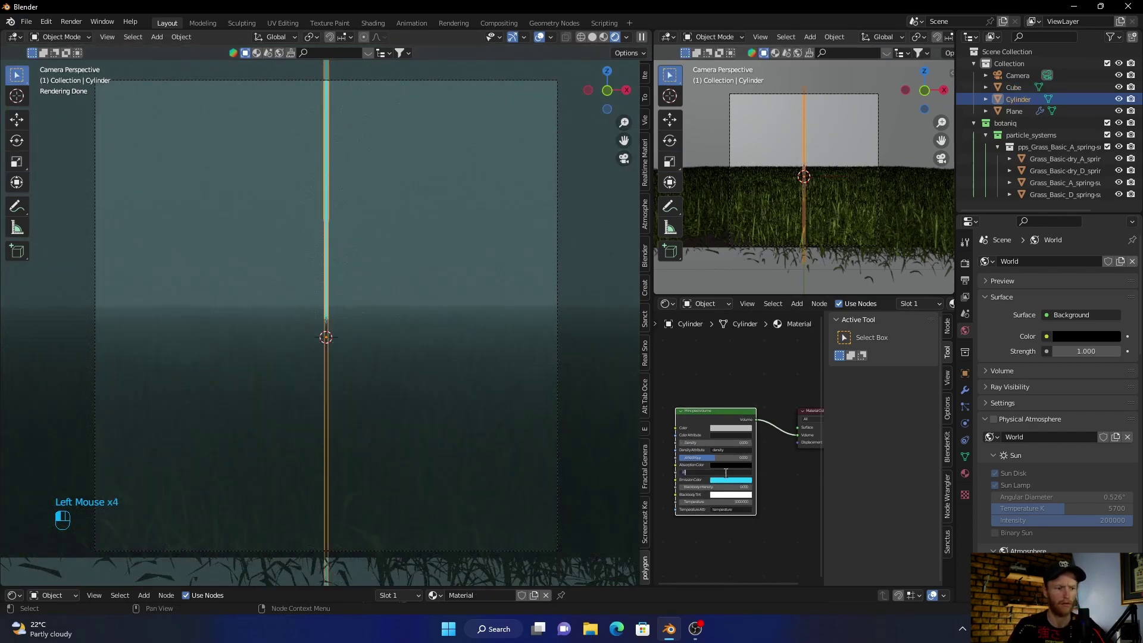
{"action": "type", "text": "0"}
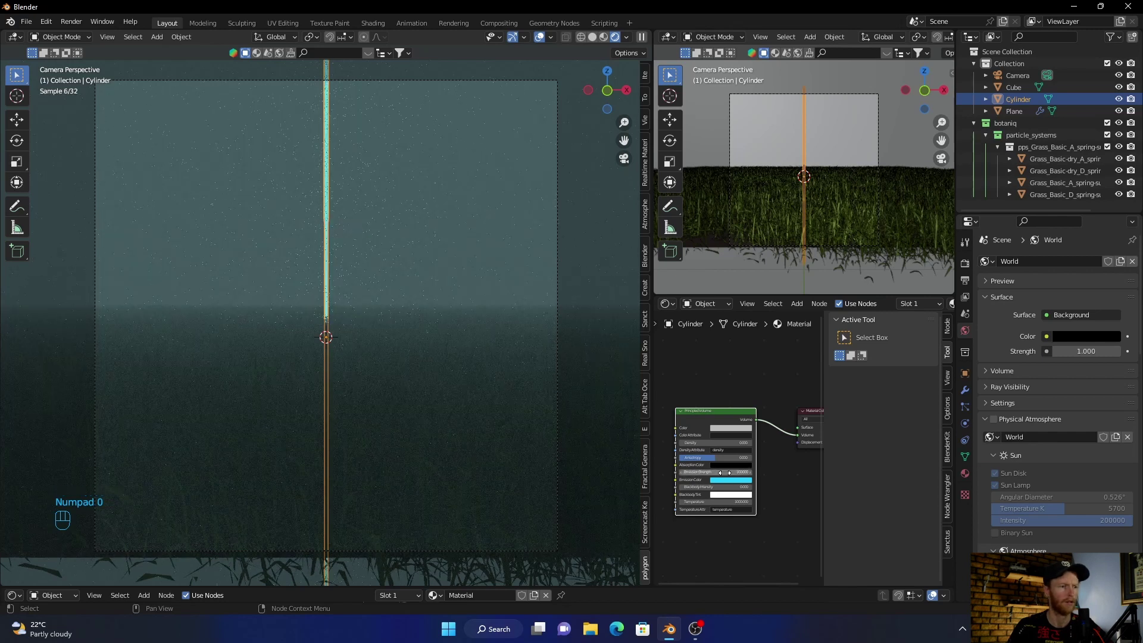
{"action": "left_click", "coordinate": [576, 227]}
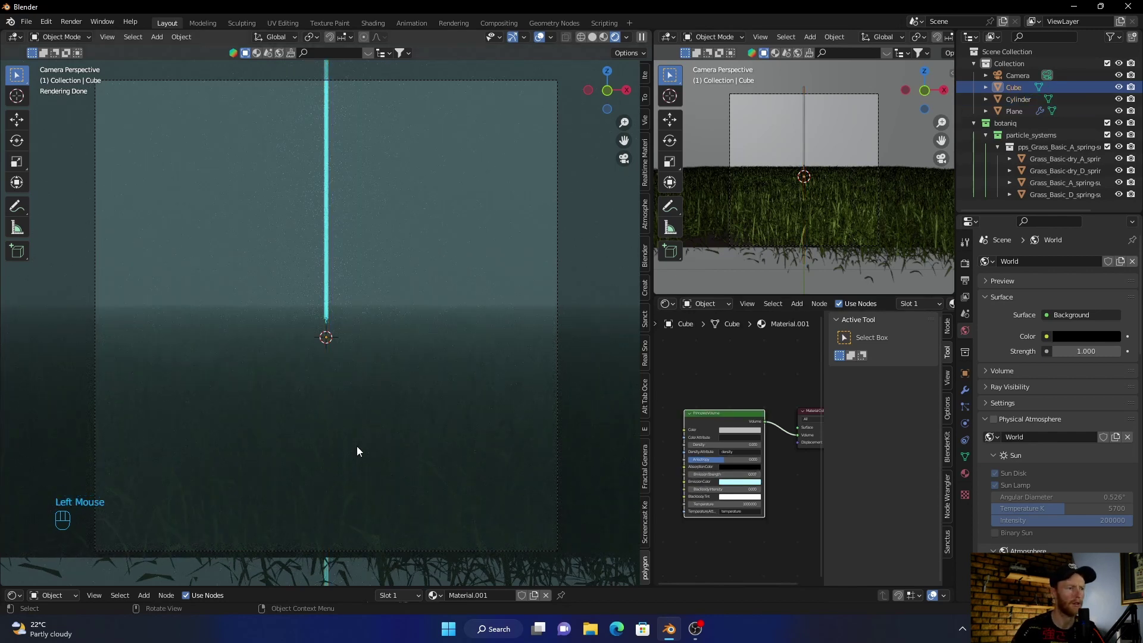
{"action": "left_click", "coordinate": [590, 37]}
Add an area light to the scene with Shift+A
{"action": "key", "text": "shift+a"}
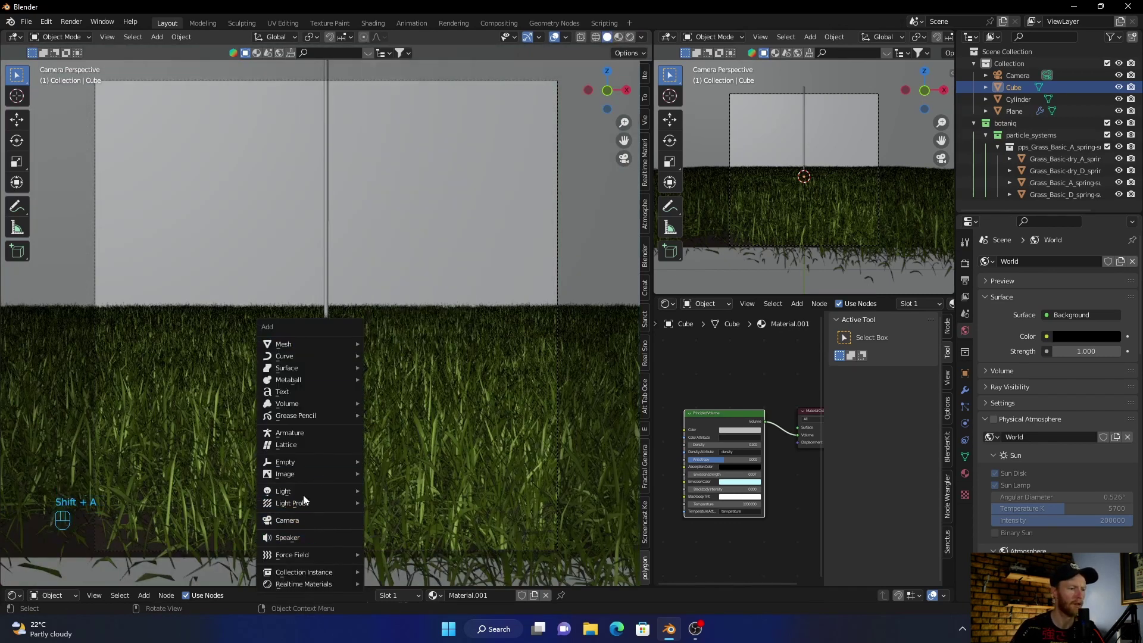
{"action": "mouse_move", "coordinate": [302, 491]}
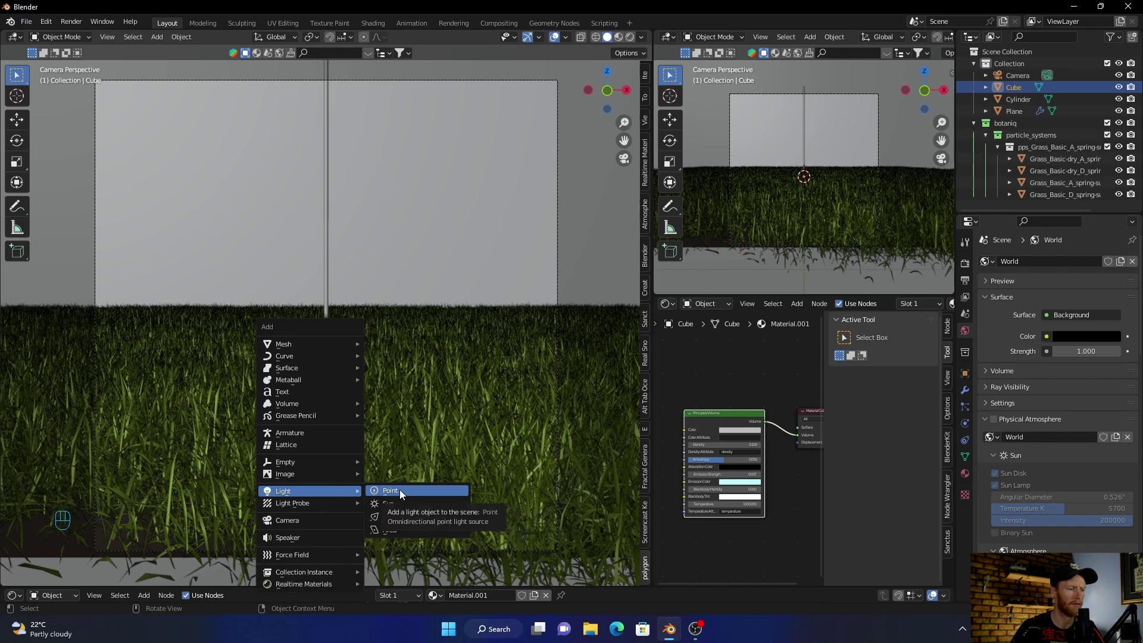
{"action": "left_click", "coordinate": [399, 528]}
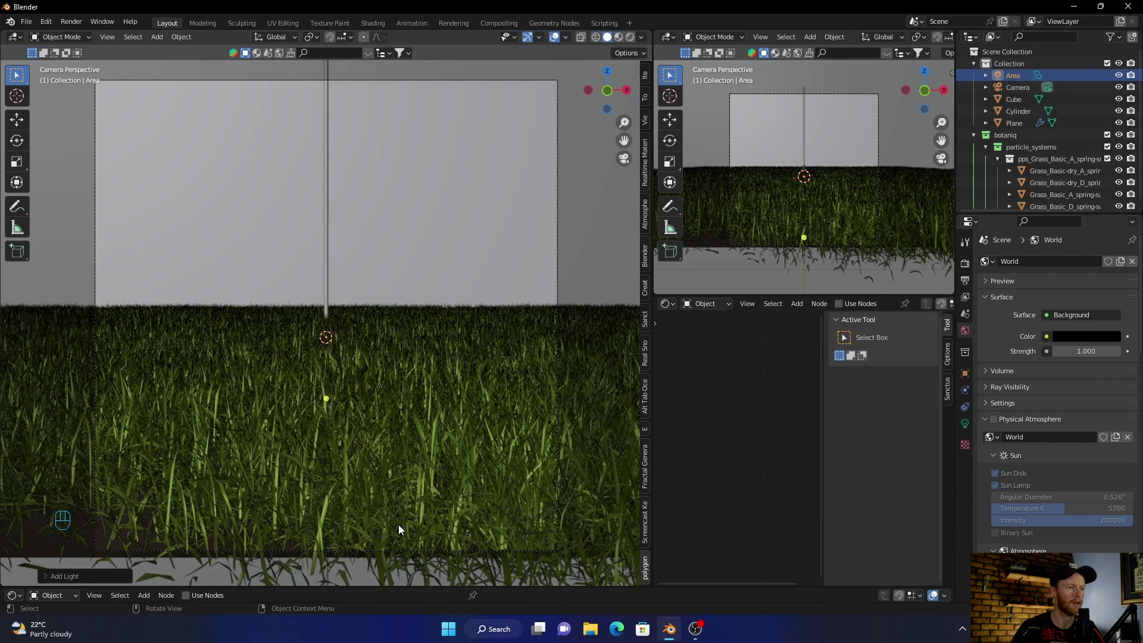
From the right view with the Cube hidden, flip the area light ~180° and scale it ~1.52, then return to camera view
{"action": "left_click", "coordinate": [626, 91]}
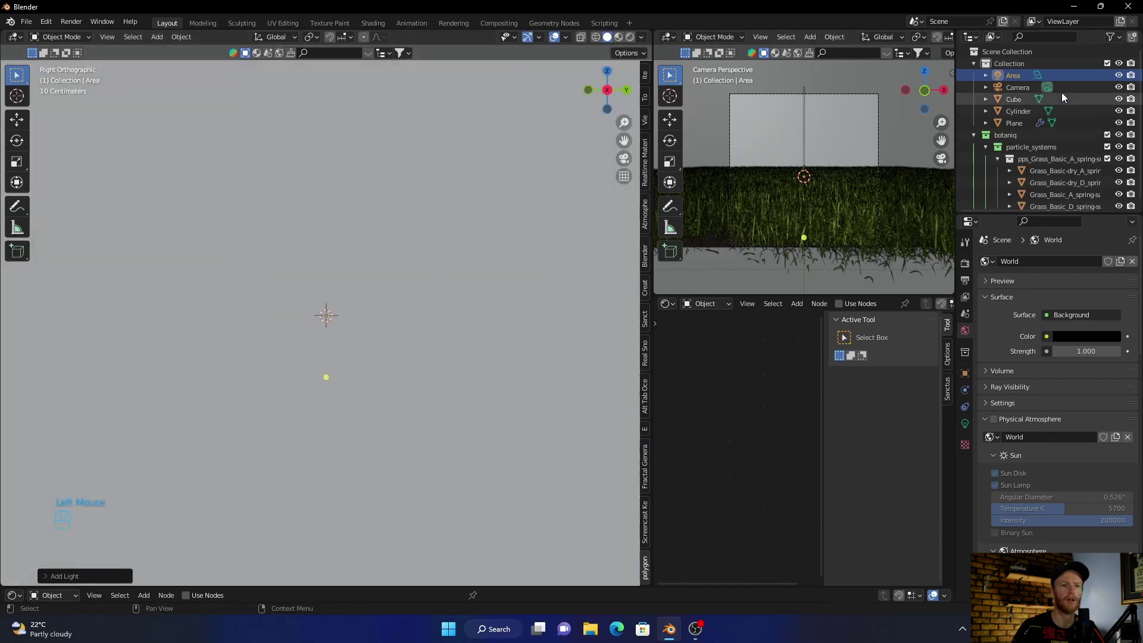
{"action": "left_click", "coordinate": [1118, 99]}
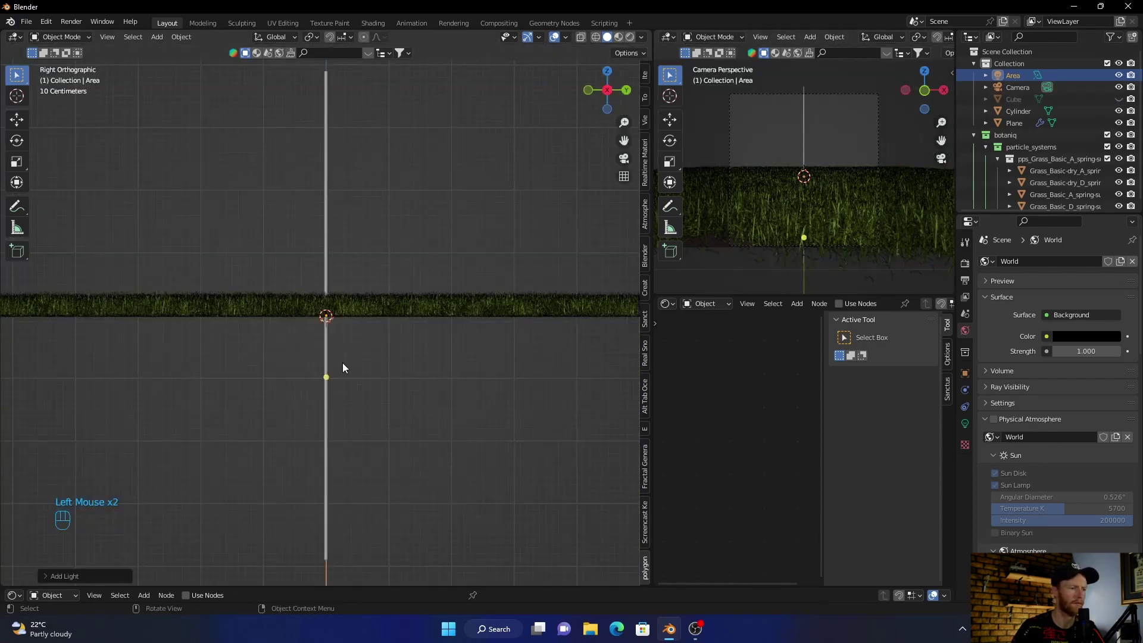
{"action": "key", "text": "r"}
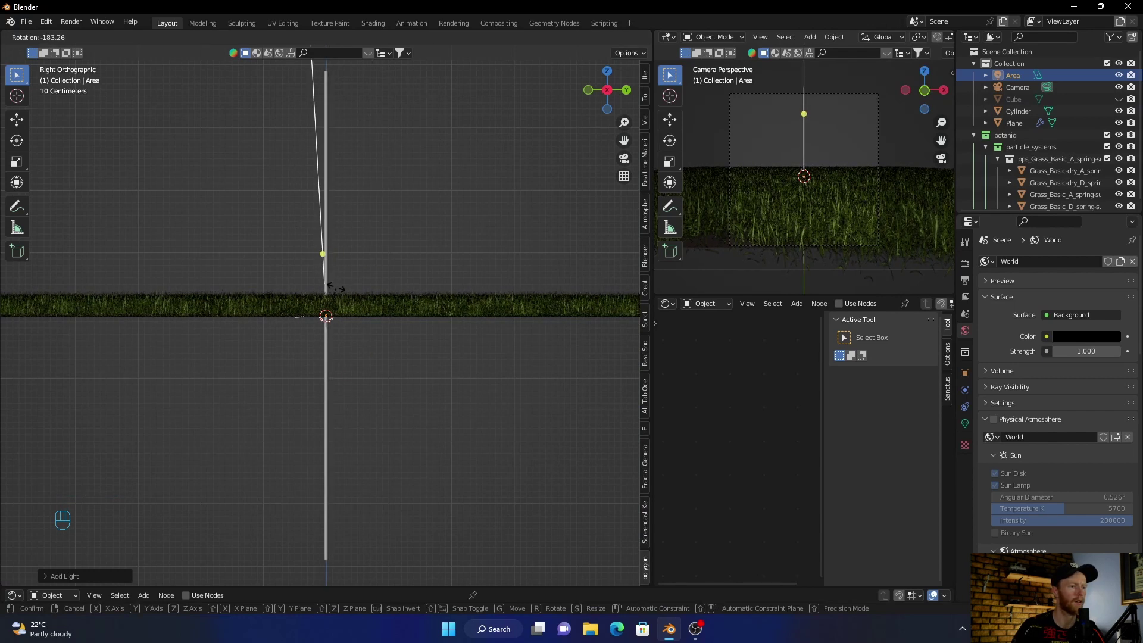
{"action": "left_click", "coordinate": [338, 286]}
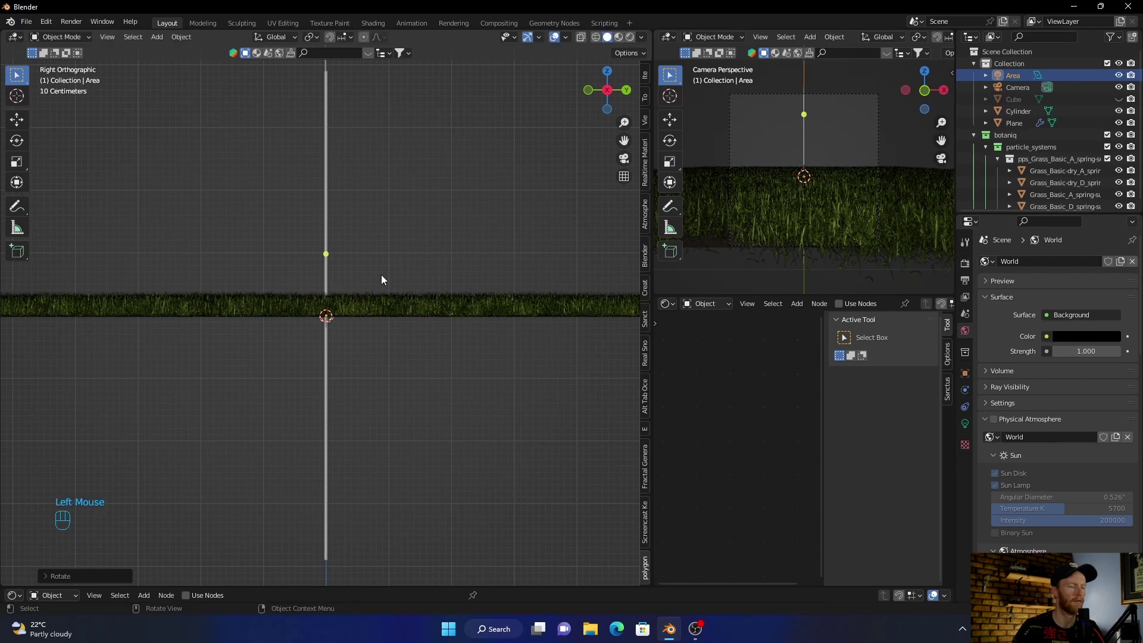
{"action": "key", "text": "s"}
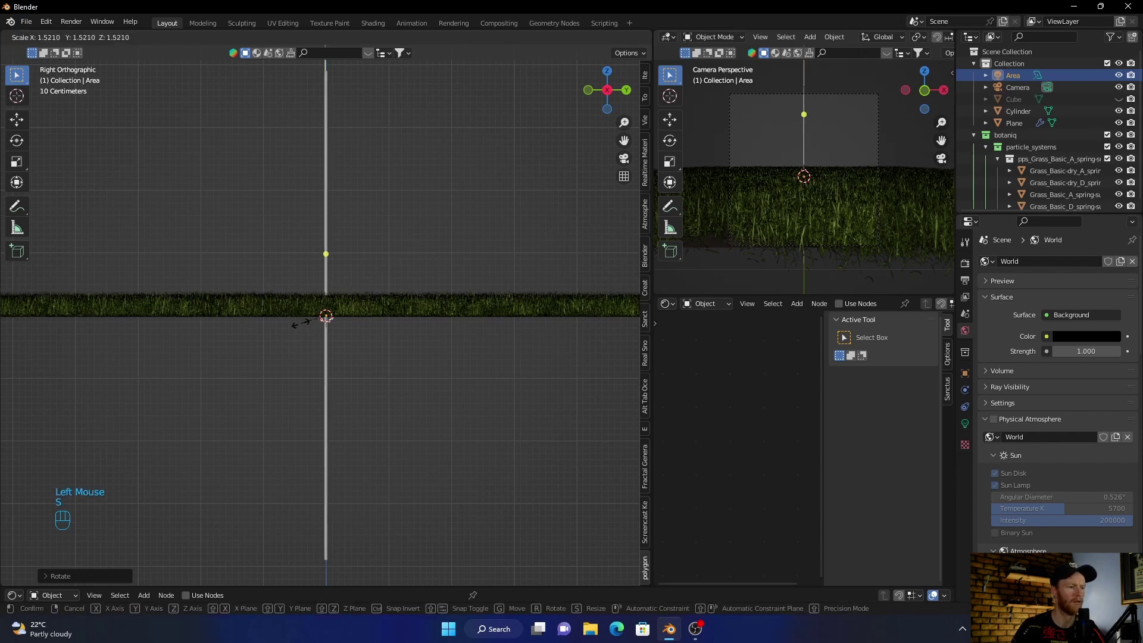
{"action": "left_click", "coordinate": [263, 329]}
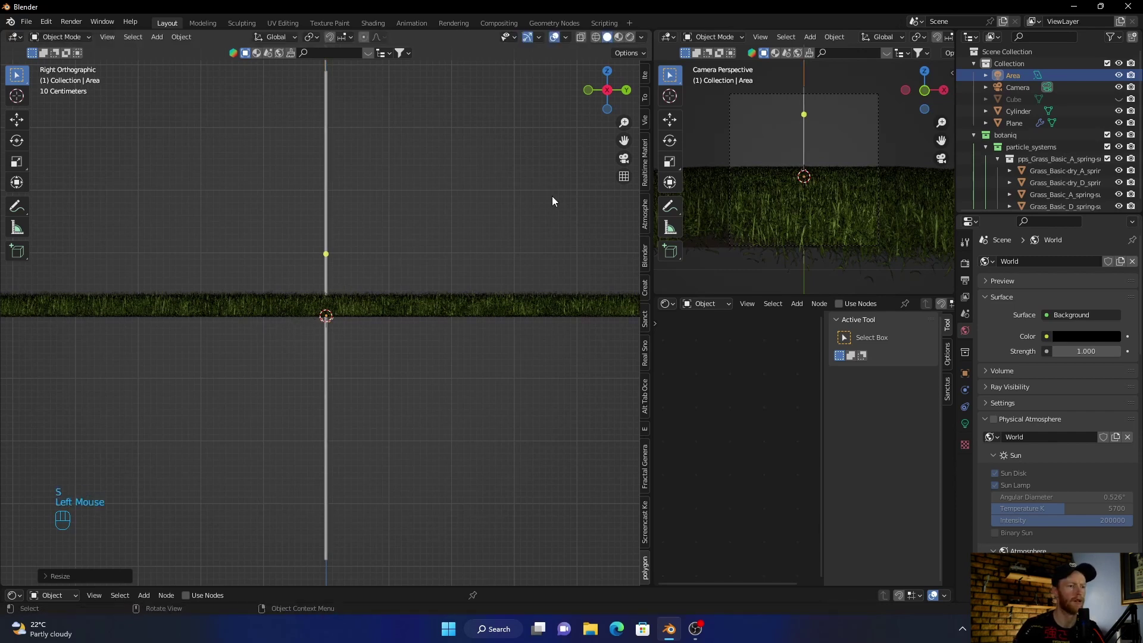
{"action": "left_click", "coordinate": [623, 158]}
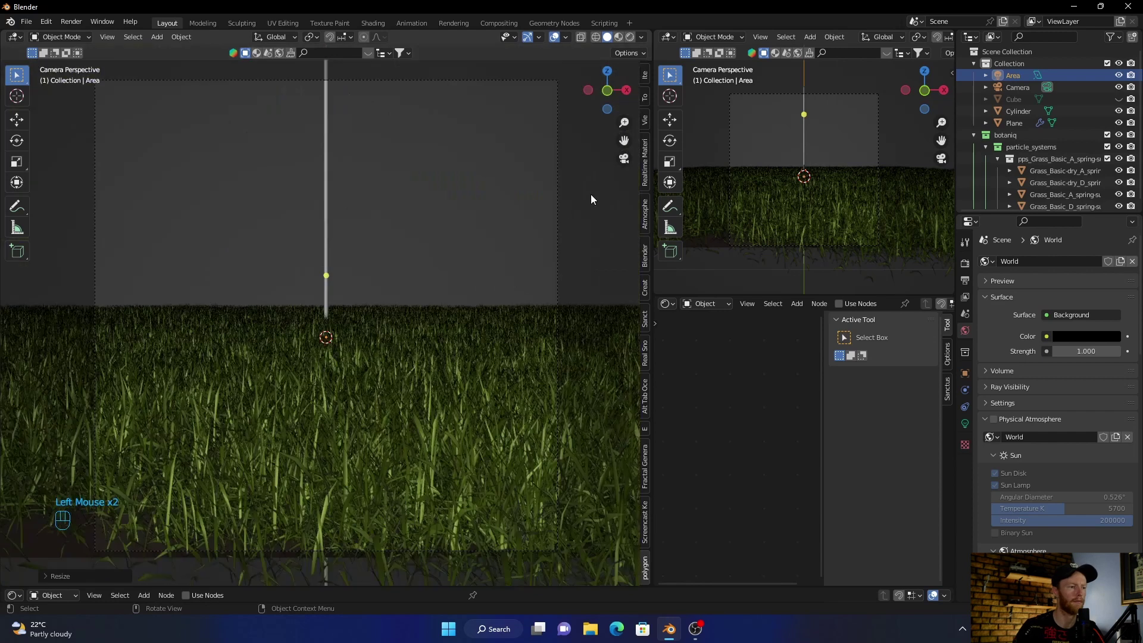
Unhide the Cube and preview the scene in rendered shading
{"action": "left_click", "coordinate": [1119, 99]}
{"action": "left_click", "coordinate": [629, 36]}
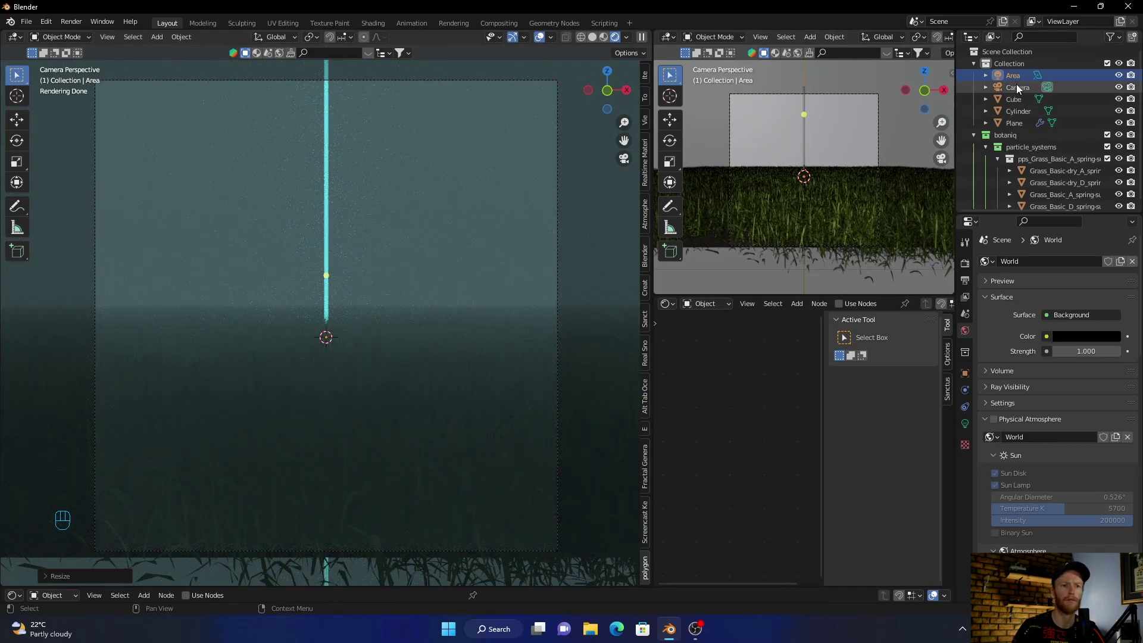
{"action": "left_click", "coordinate": [964, 422]}
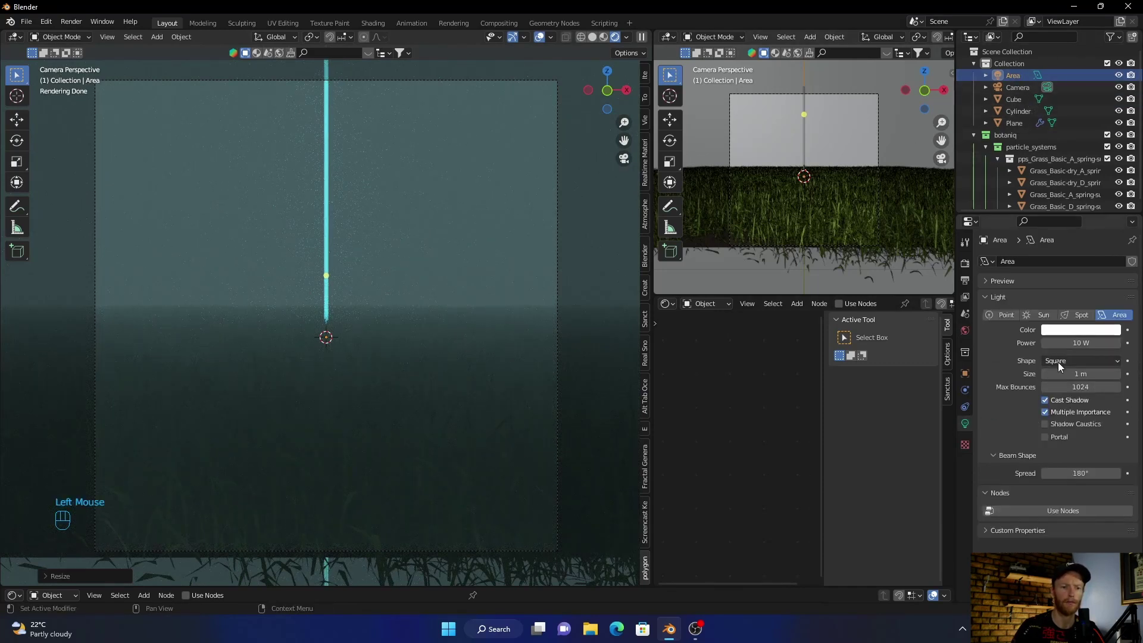
Make the area light pale cyan with 1000 W power
{"action": "left_click", "coordinate": [1076, 331]}
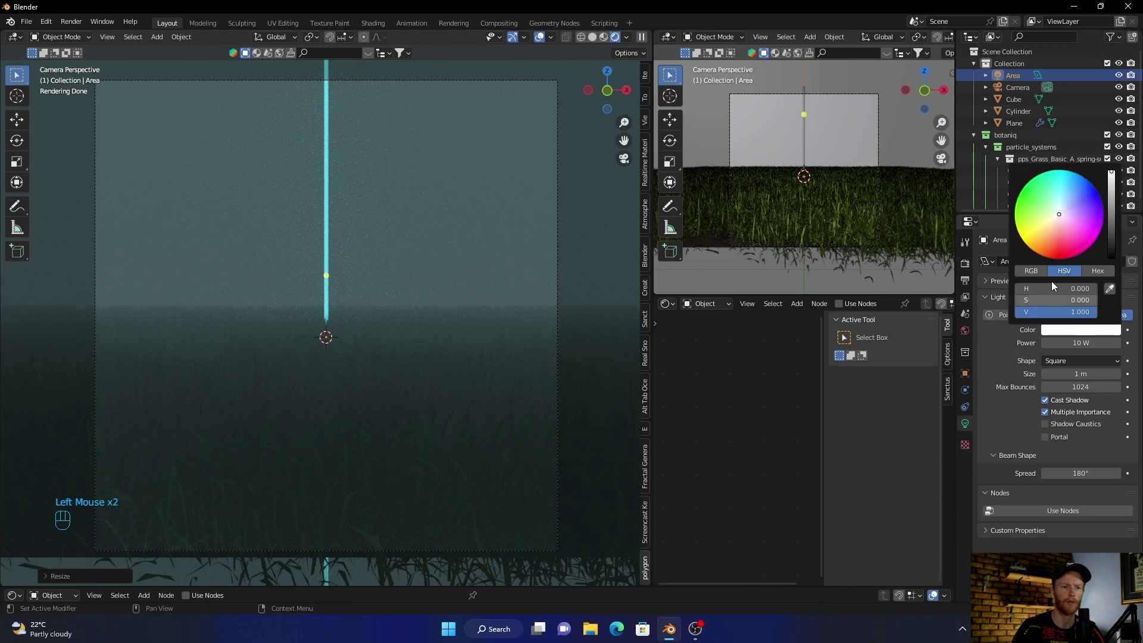
{"action": "left_click", "coordinate": [1058, 198]}
{"action": "left_click", "coordinate": [1088, 345]}
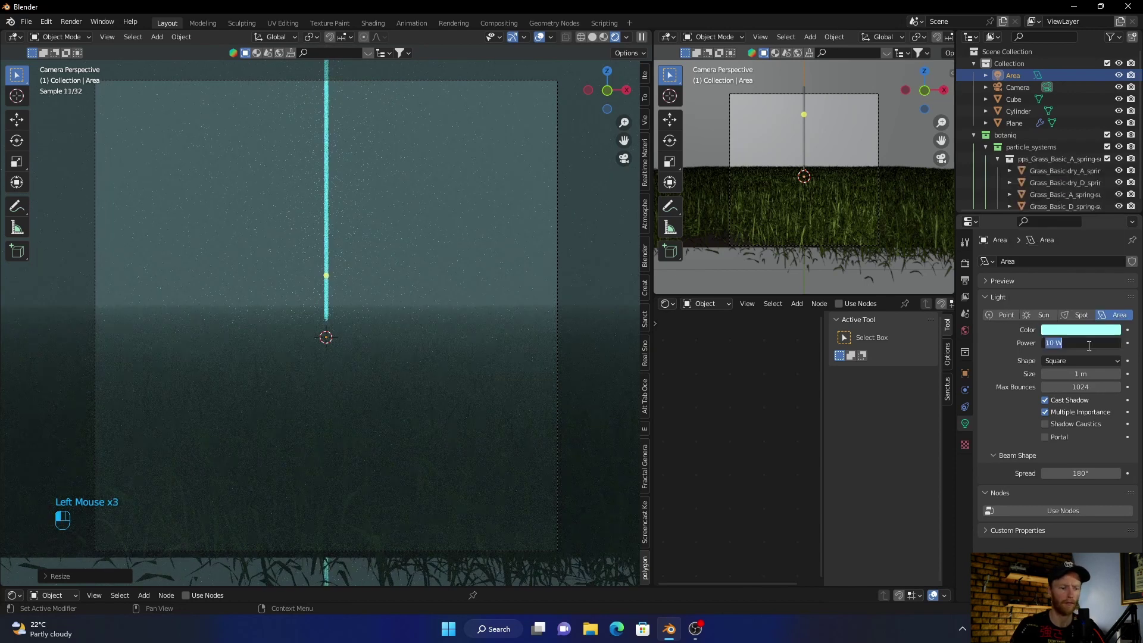
{"action": "key", "text": "BackSpace"}
{"action": "type", "text": "100"}
{"action": "left_click", "coordinate": [1089, 345]}
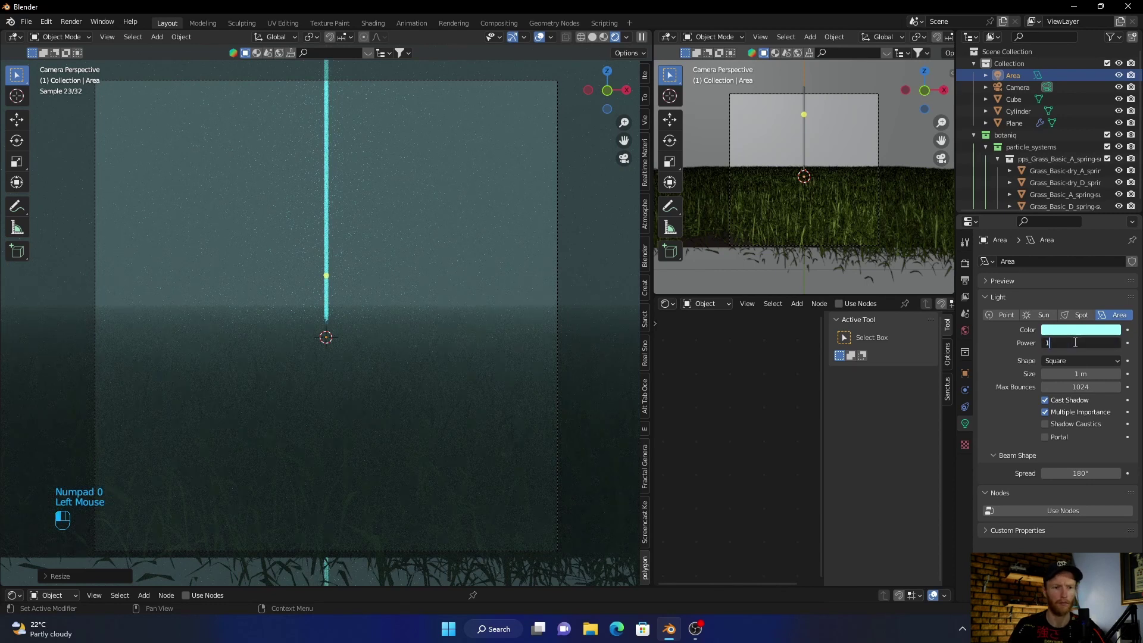
{"action": "left_click_drag", "start_coordinate": [1073, 343], "coordinate": [1065, 343]}
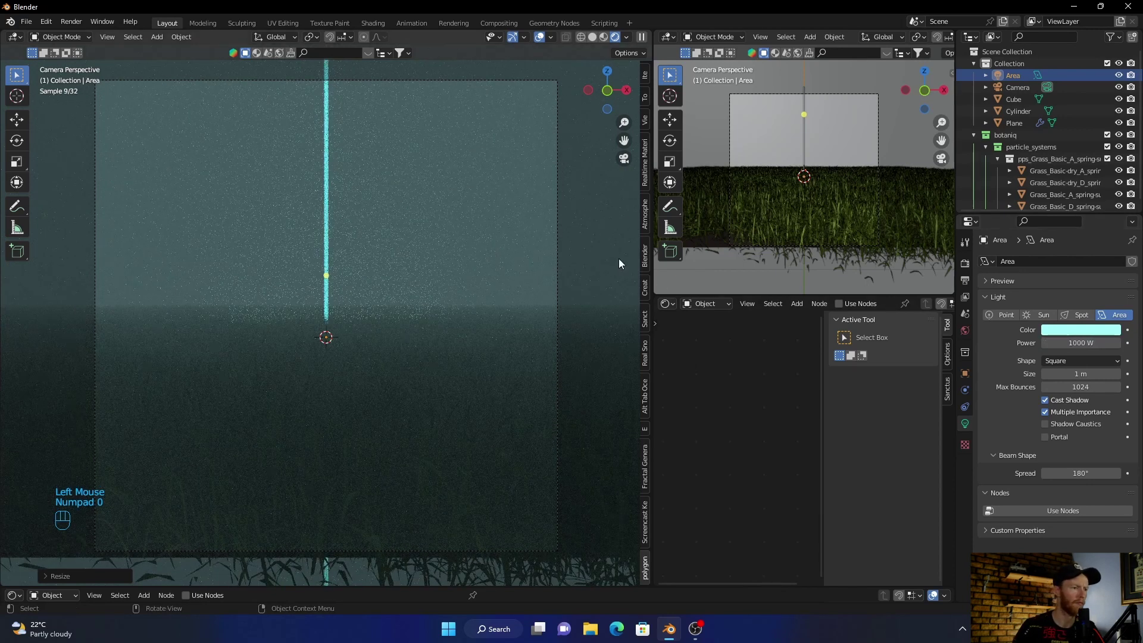
{"action": "left_click", "coordinate": [601, 260]}
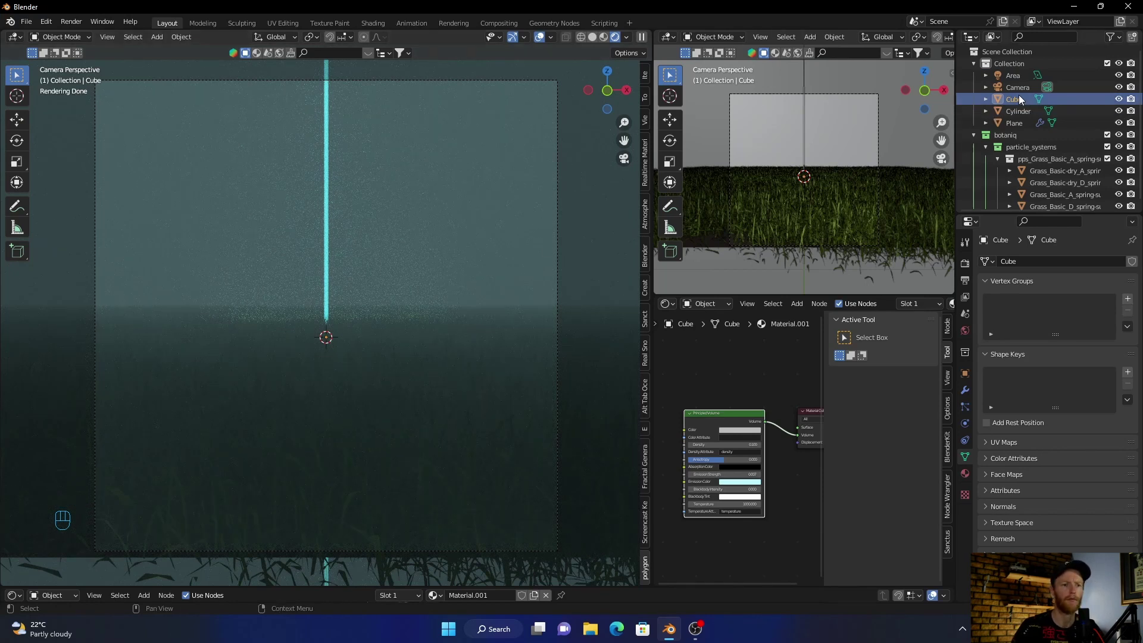
Resize the area light, then view the scene in solid side orthographic view with the fog cube hidden
{"action": "left_click", "coordinate": [1012, 77]}
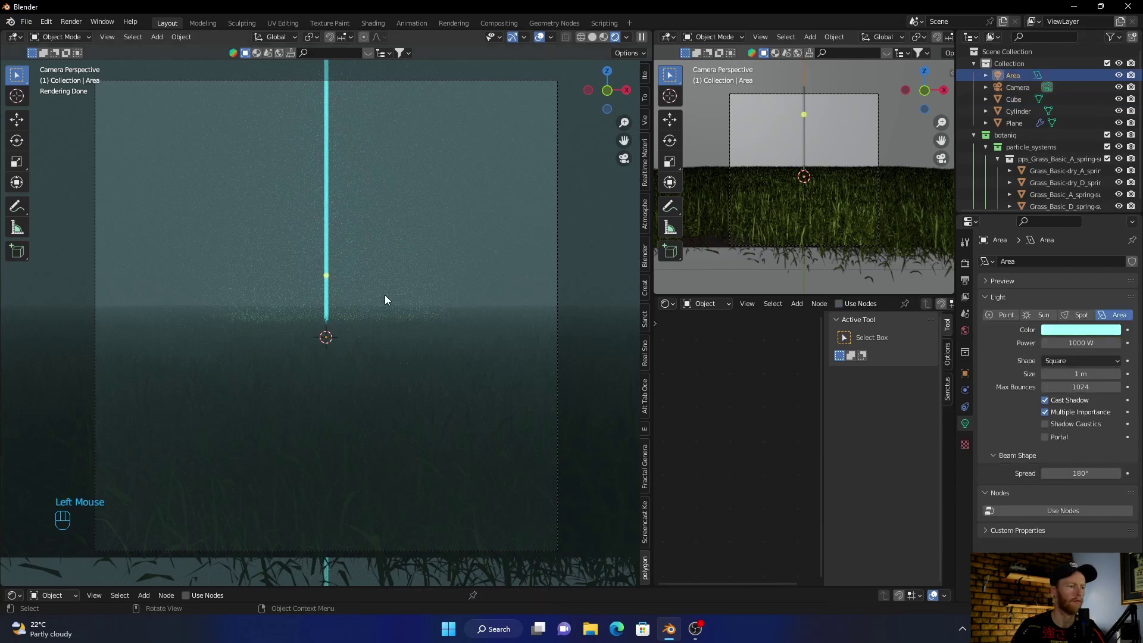
{"action": "key", "text": "s"}
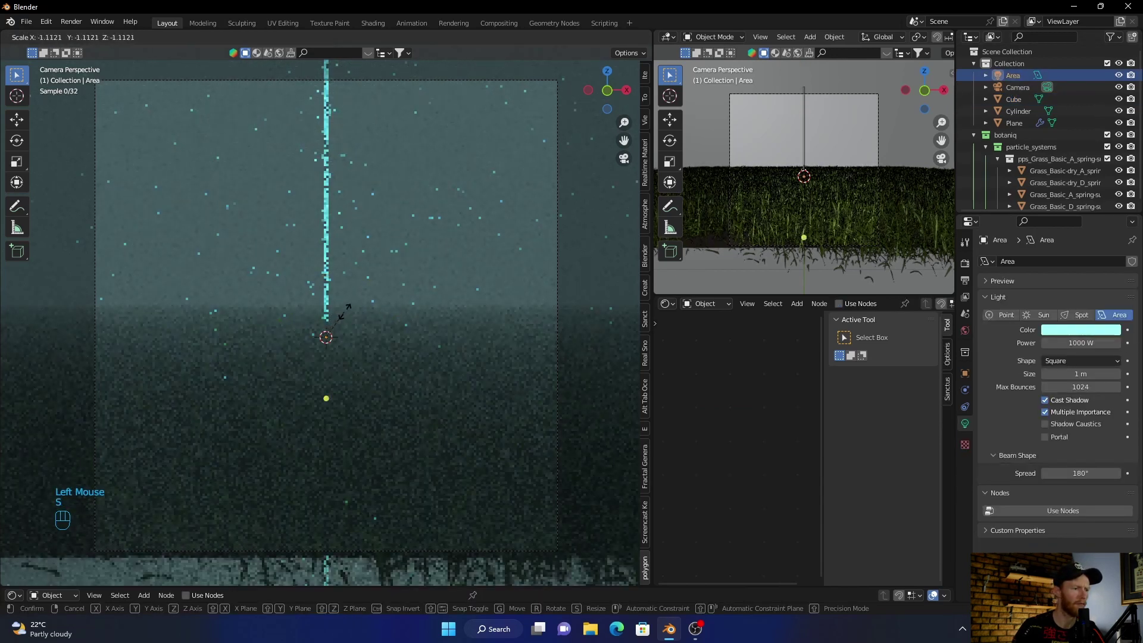
{"action": "left_click", "coordinate": [326, 326]}
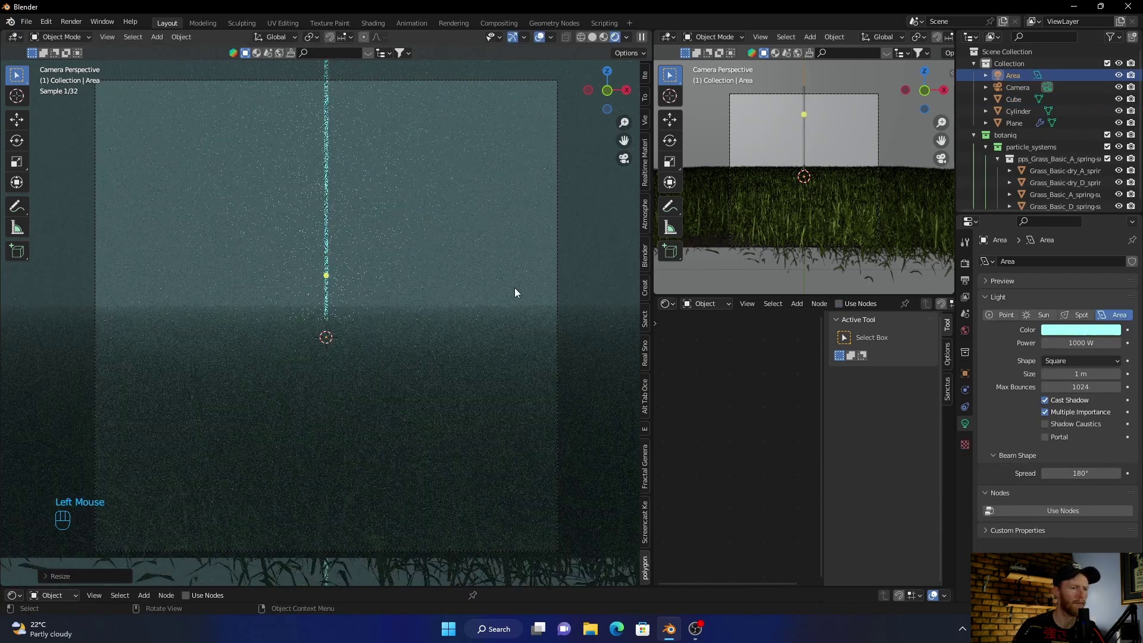
{"action": "left_click", "coordinate": [558, 91]}
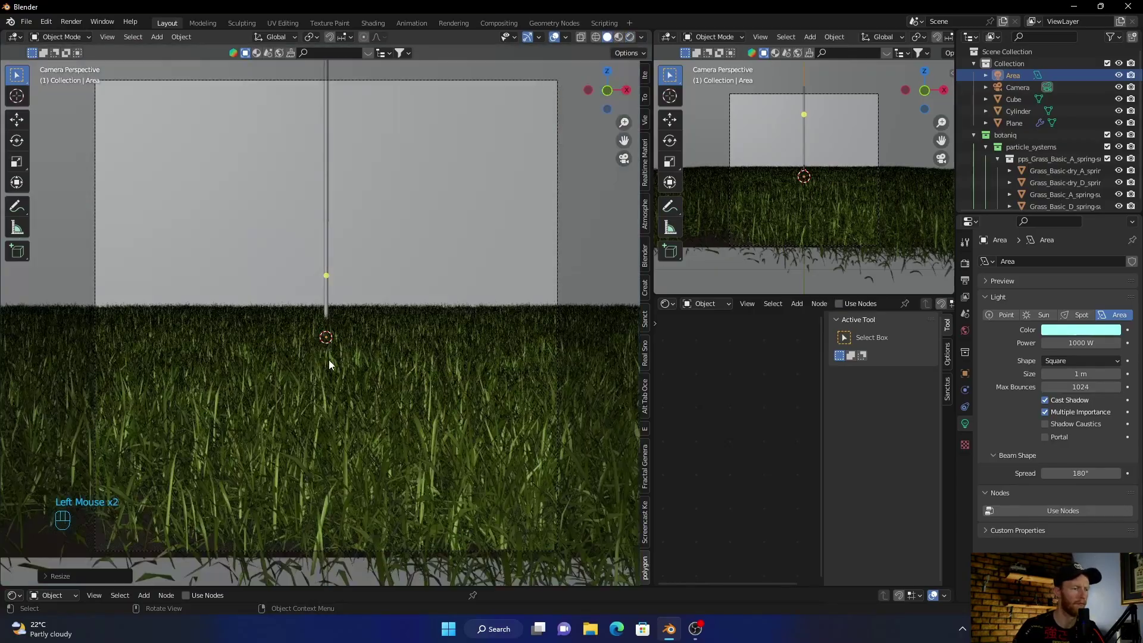
{"action": "middle_click_drag", "start_coordinate": [328, 359], "coordinate": [201, 365]}
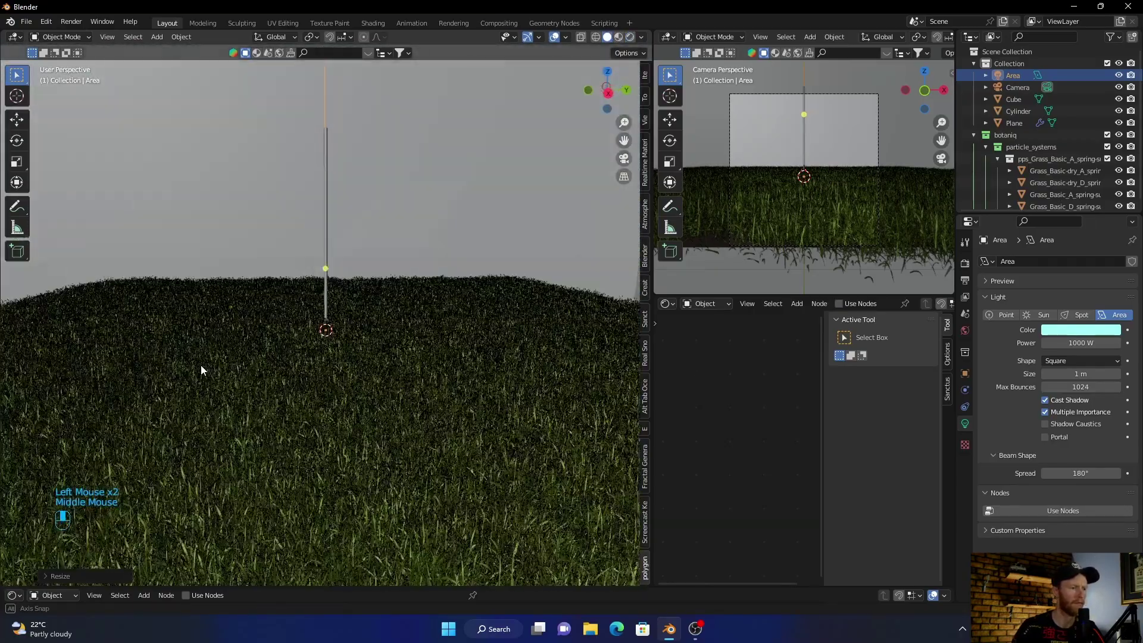
{"action": "left_click", "coordinate": [609, 92]}
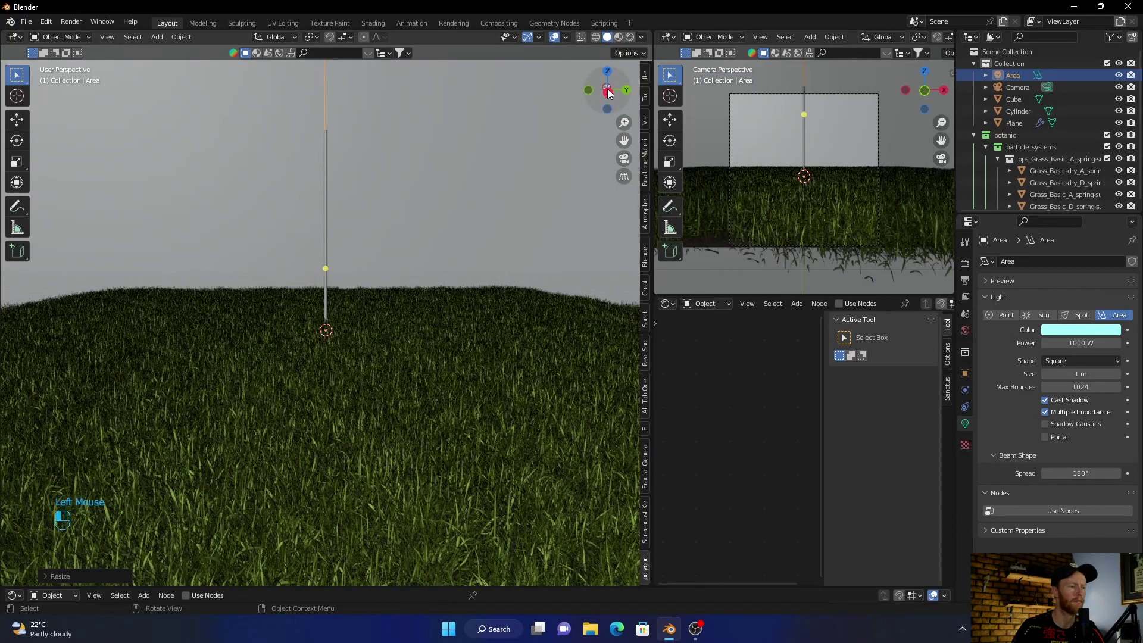
{"action": "left_click", "coordinate": [1118, 100]}
Raise the area light about 0.41 m on Z to the grass top, nudge it, and preview rendered
{"action": "key", "text": "g"}
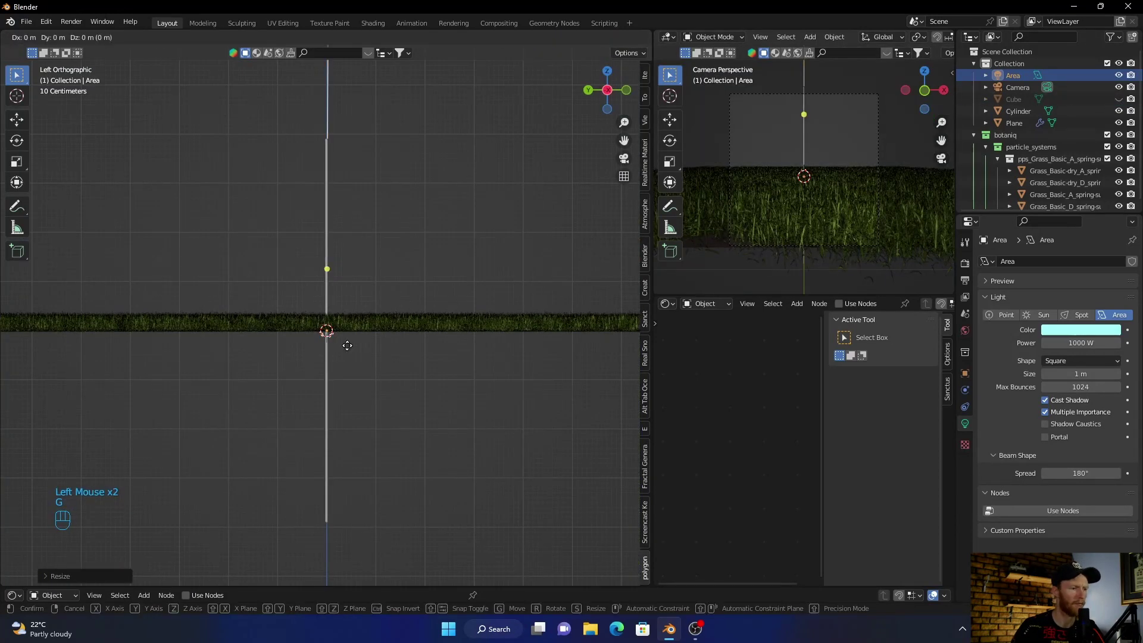
{"action": "middle_click", "coordinate": [347, 341]}
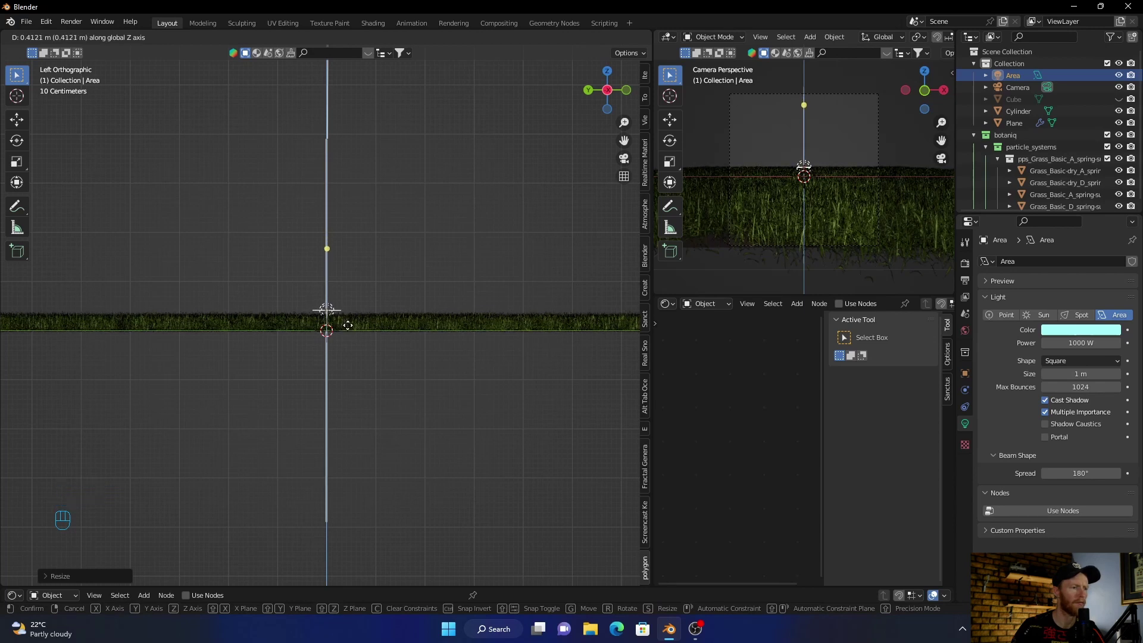
{"action": "left_click", "coordinate": [348, 328]}
{"action": "left_click", "coordinate": [621, 162]}
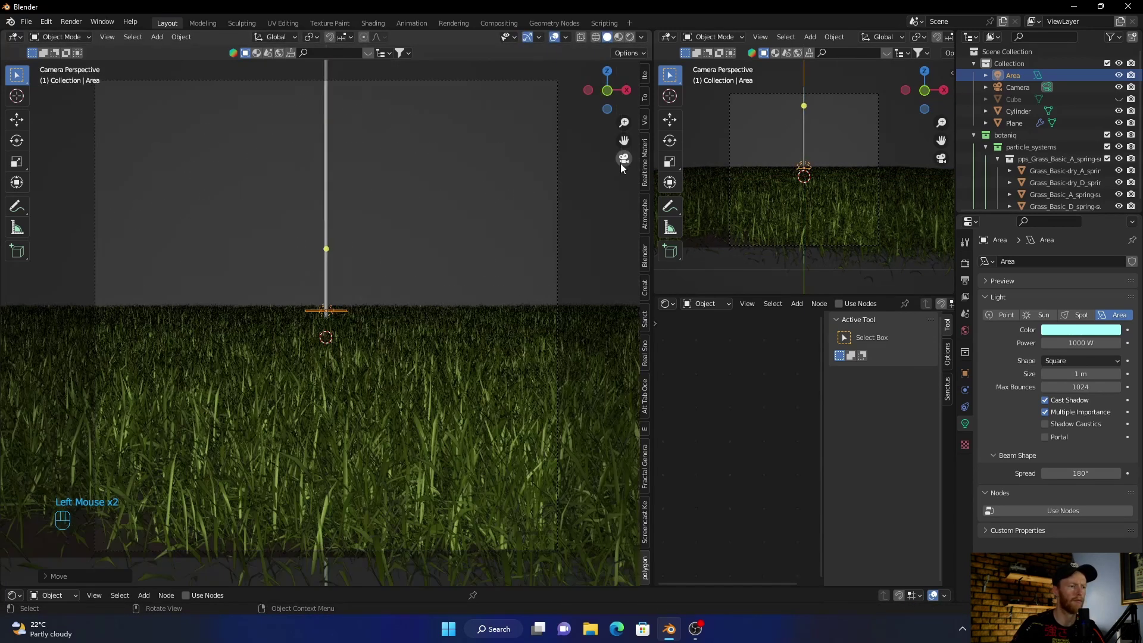
{"action": "key", "text": "g"}
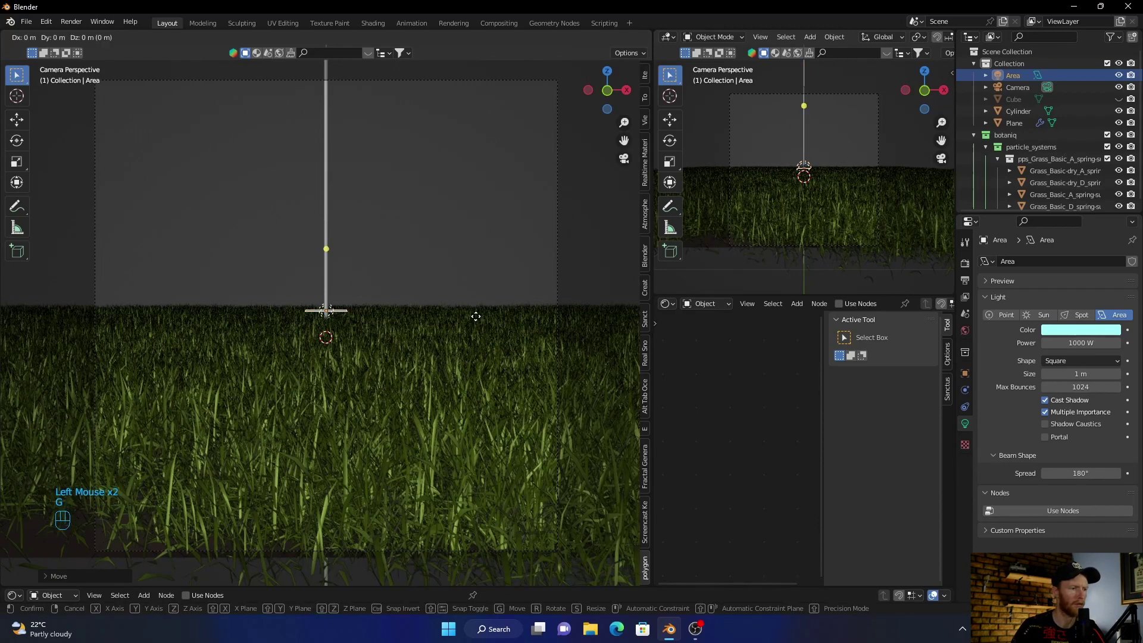
{"action": "left_click", "coordinate": [475, 326]}
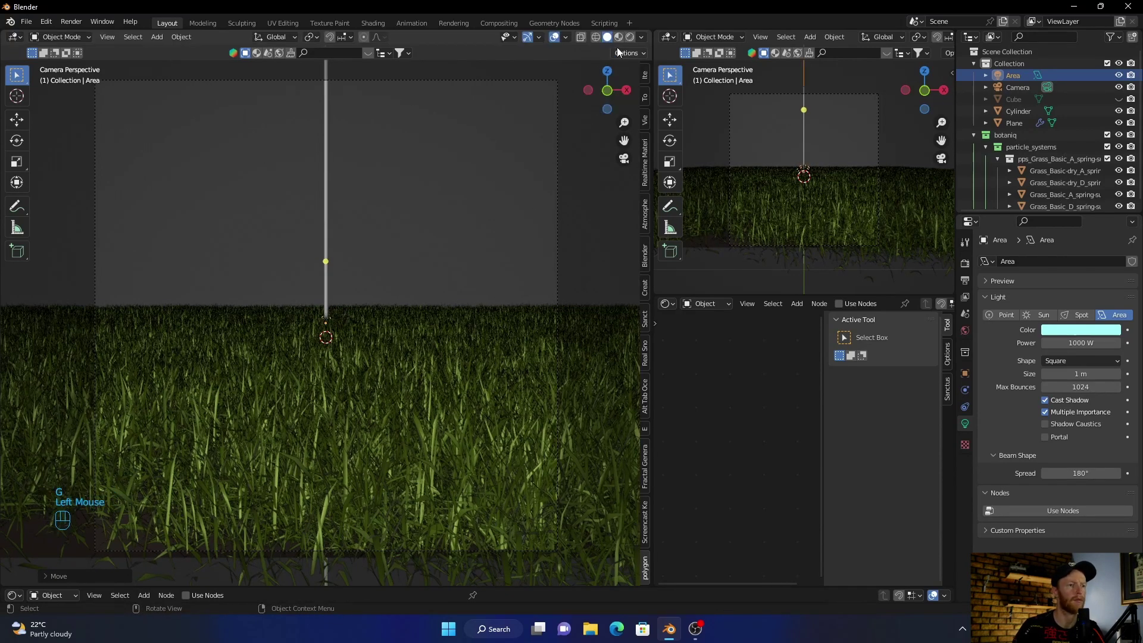
{"action": "left_click", "coordinate": [631, 39]}
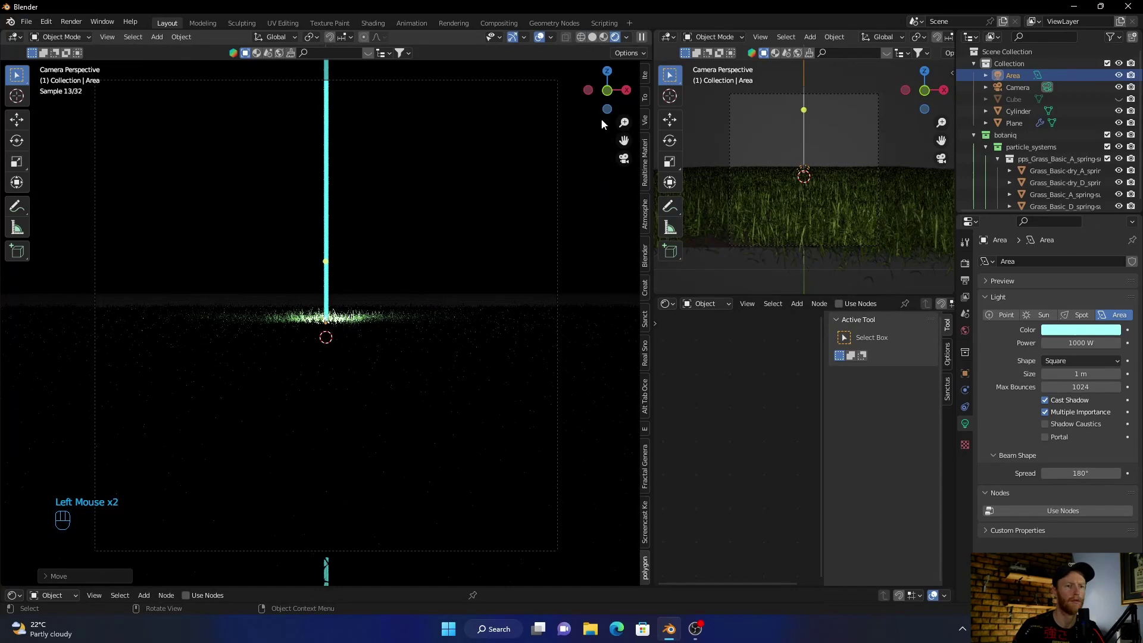
Unhide the fog cube and lower the area light's power to 100 W
{"action": "left_click", "coordinate": [1118, 98]}
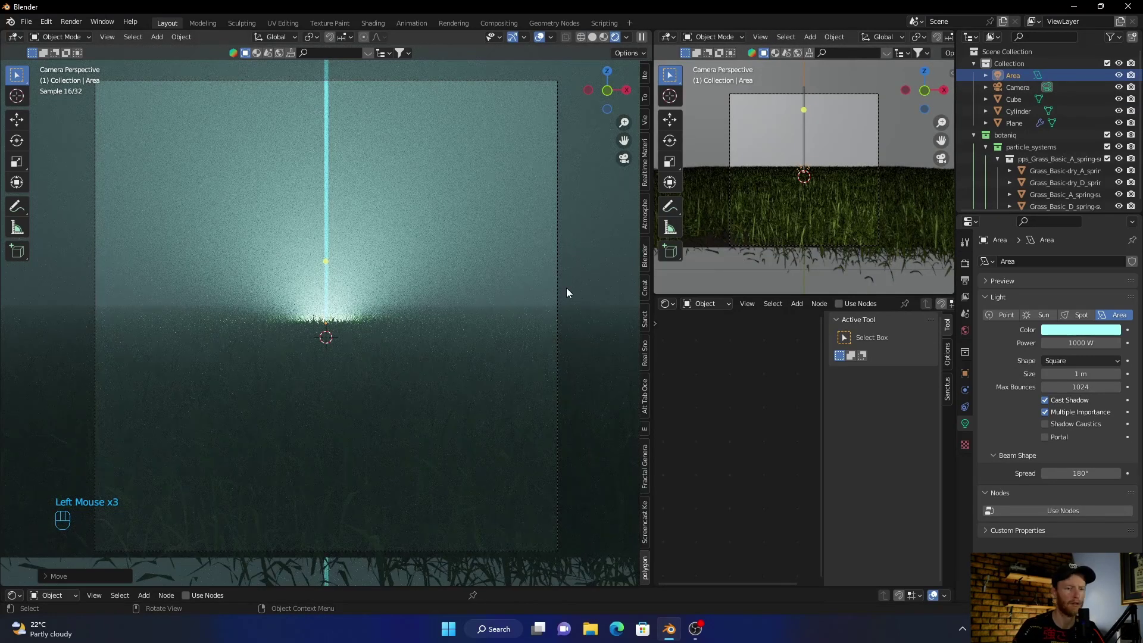
{"action": "left_click", "coordinate": [1095, 343]}
{"action": "type", "text": "1"}
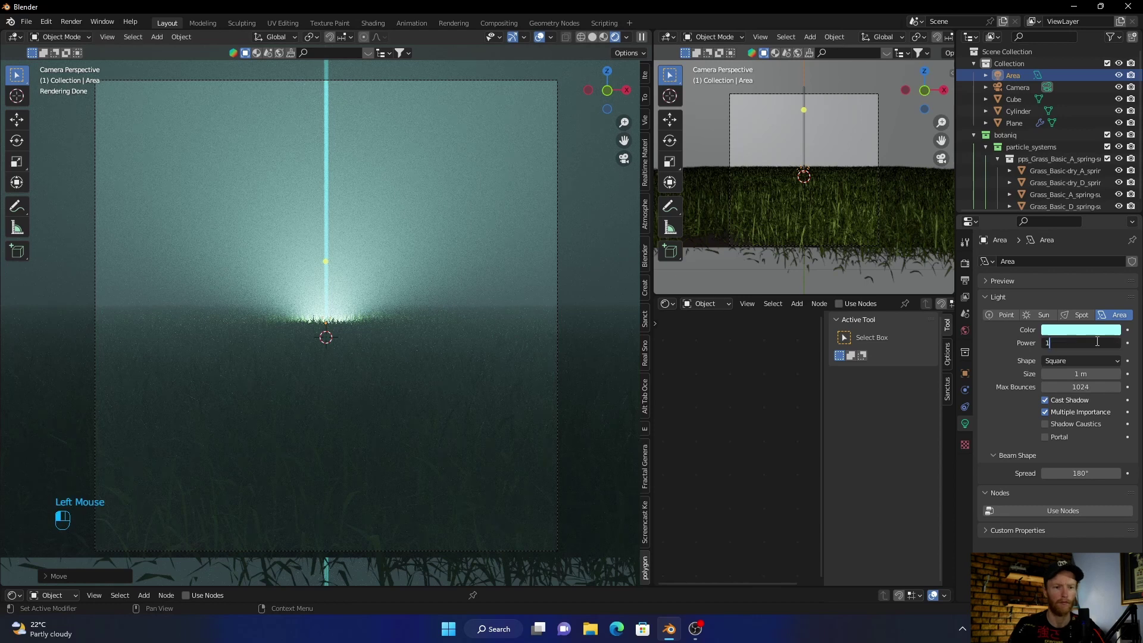
{"action": "type", "text": "00"}
{"action": "left_click", "coordinate": [589, 243]}
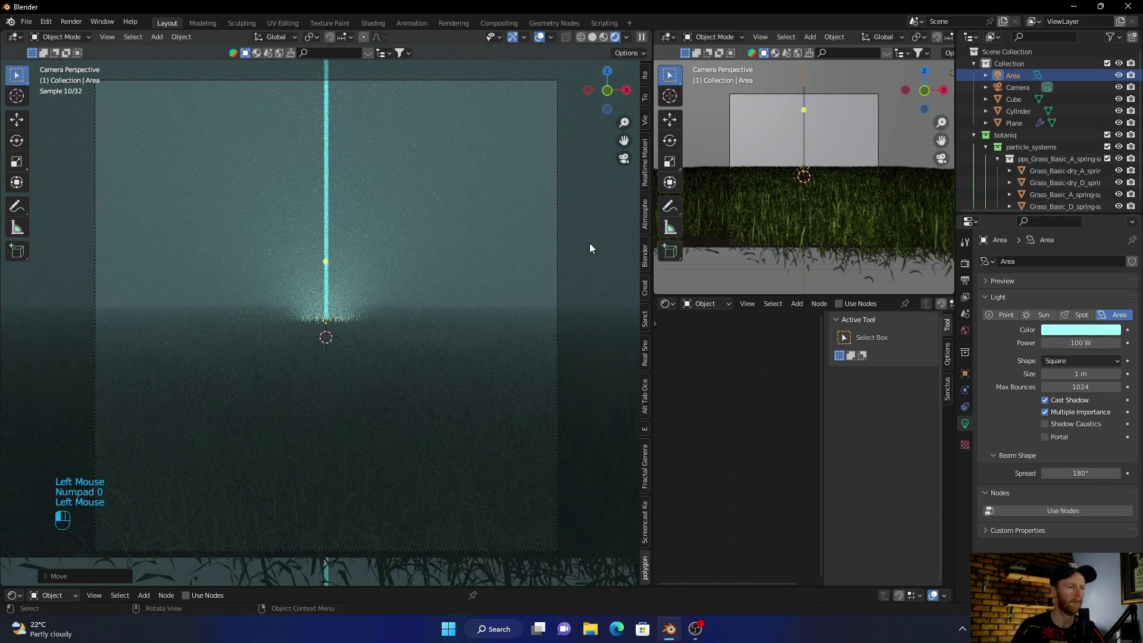
{"action": "left_click", "coordinate": [501, 394]}
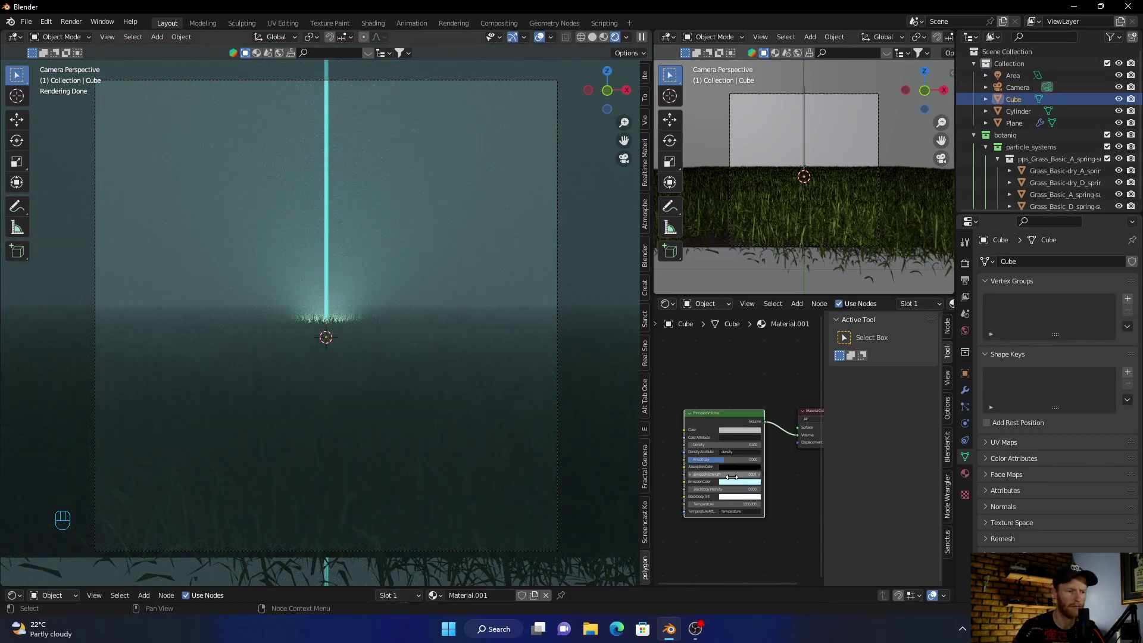
Give the fog cube's Principled Volume a new Emission Strength and a brighter cyan Emission Color
{"action": "left_click", "coordinate": [1029, 101]}
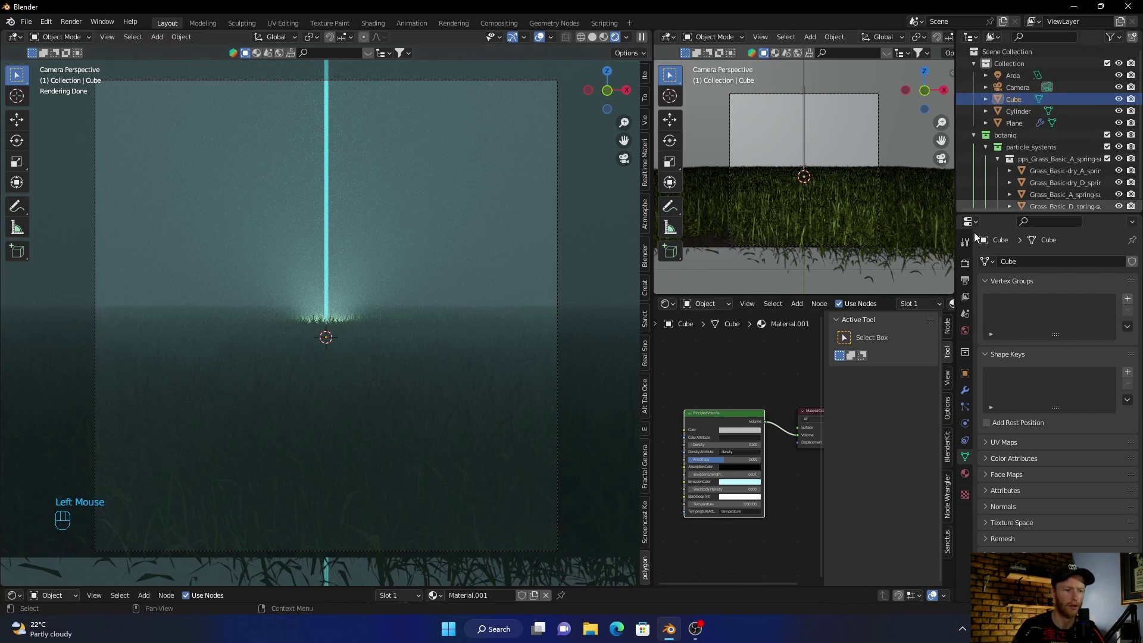
{"action": "double_click", "coordinate": [733, 474]}
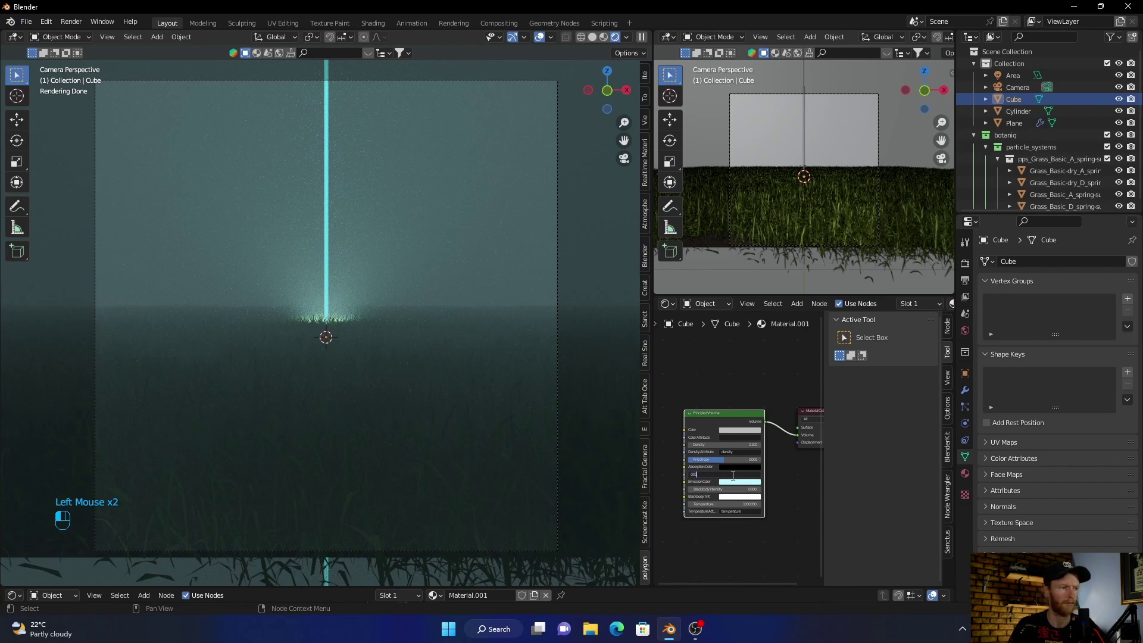
{"action": "key", "text": "Return"}
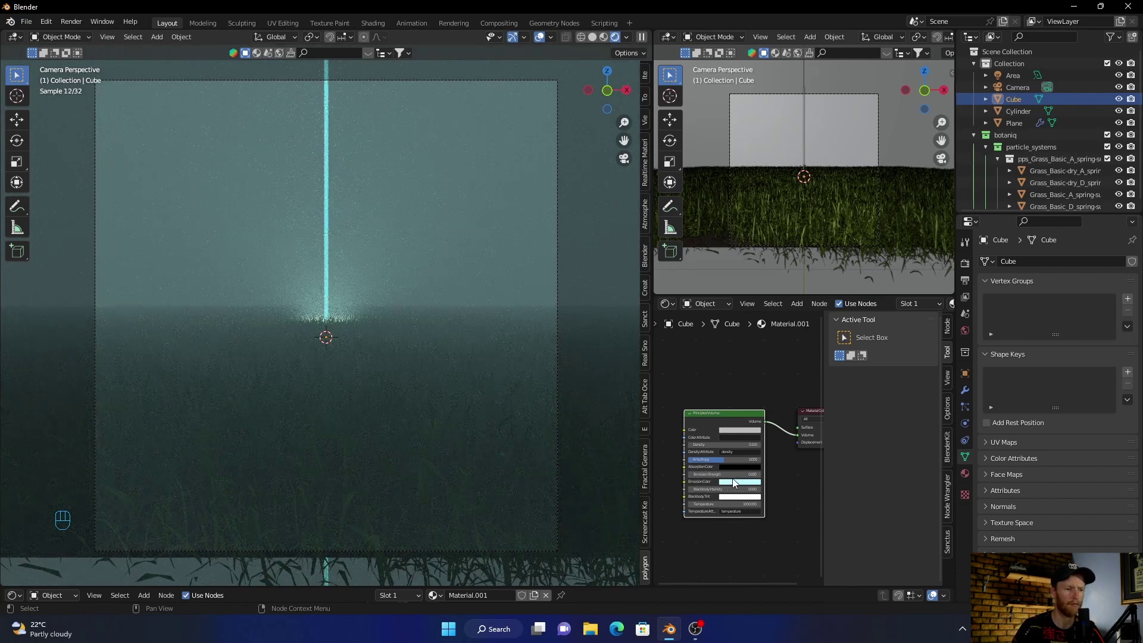
{"action": "left_click", "coordinate": [735, 482]}
{"action": "left_click", "coordinate": [751, 389]}
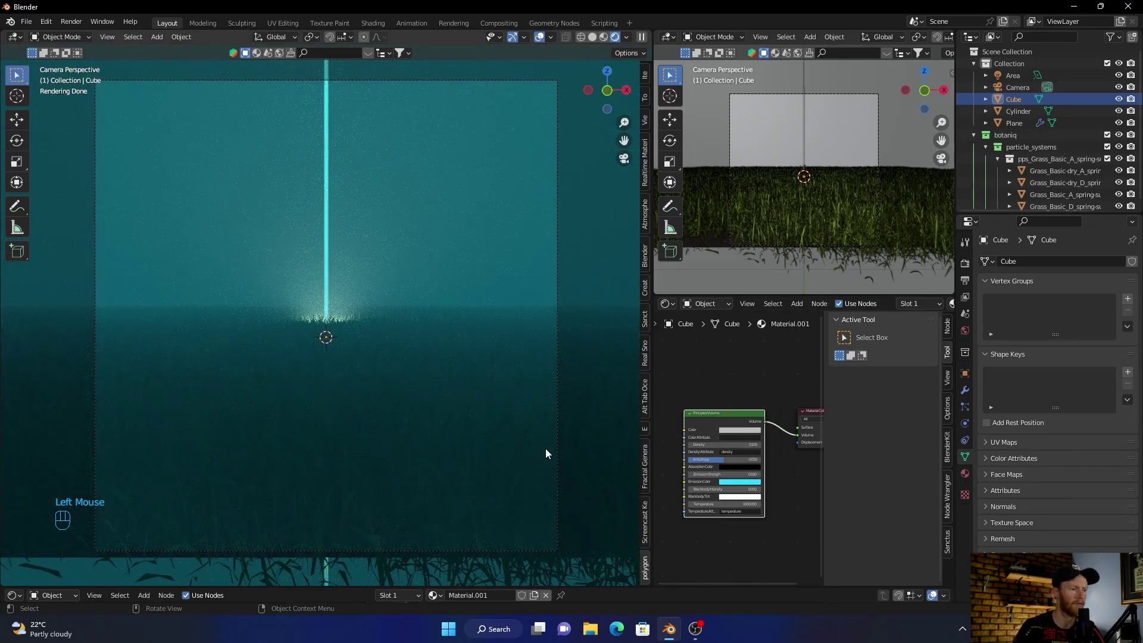
Select the camera and raise its lens Shift Y to 0.040
{"action": "left_click", "coordinate": [1012, 87]}
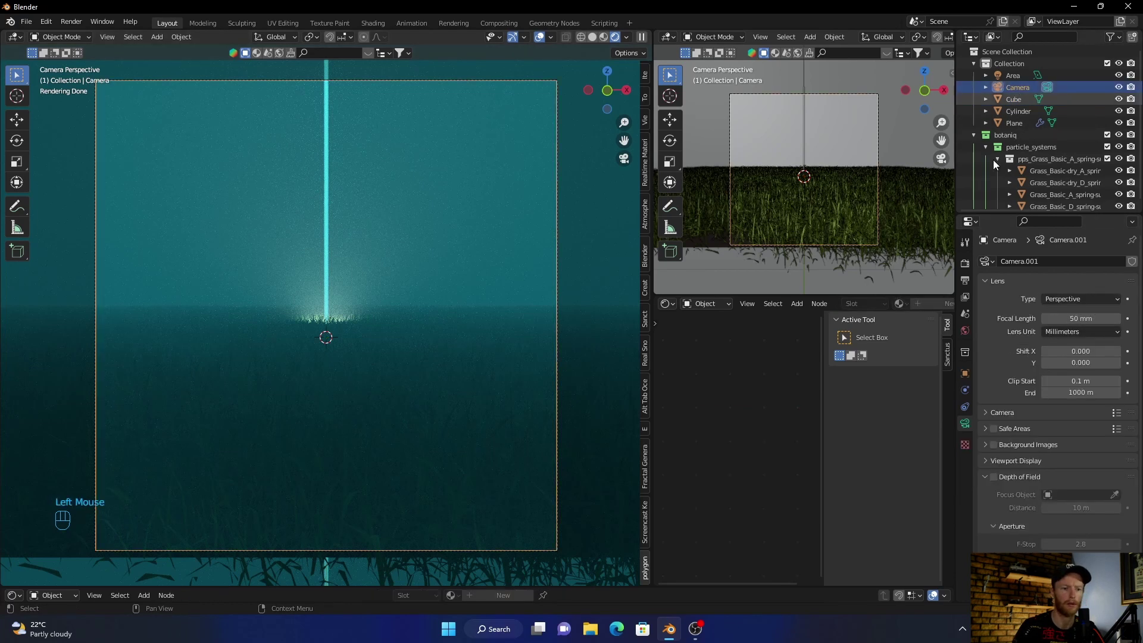
{"action": "left_click", "coordinate": [1117, 362]}
{"action": "left_click", "coordinate": [1117, 362]}
{"action": "left_click", "coordinate": [1117, 362]}
{"action": "left_click", "coordinate": [1117, 363]}
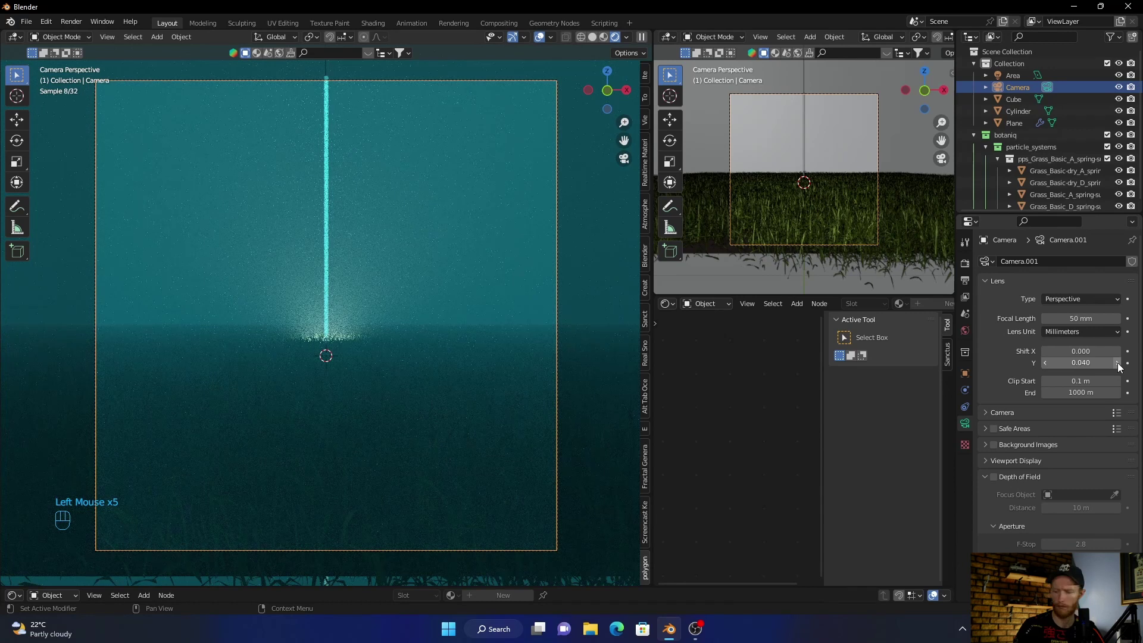